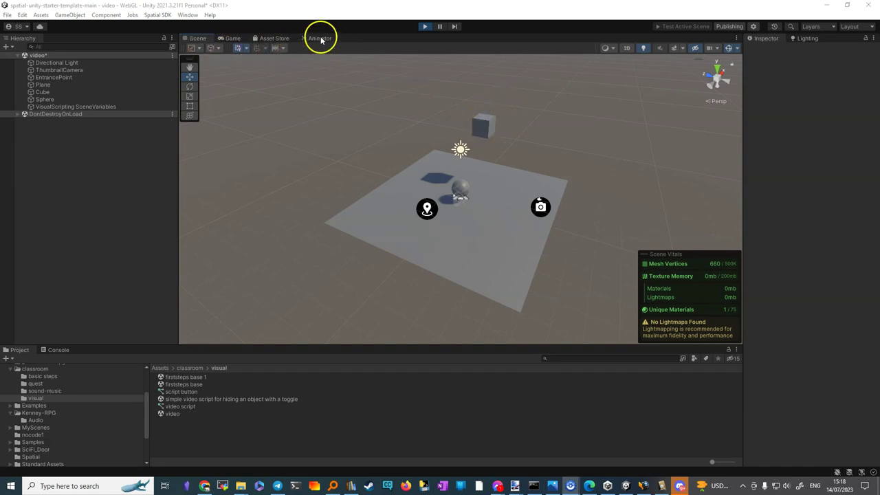
Step: Open the Animation window and move it clear of the cube in the scene view
{"action": "left_click", "coordinate": [188, 15]}
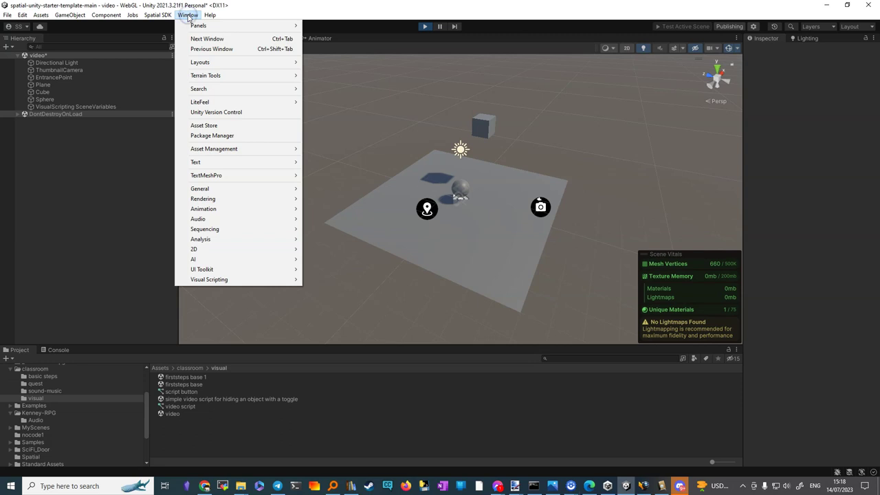
{"action": "mouse_move", "coordinate": [221, 211]}
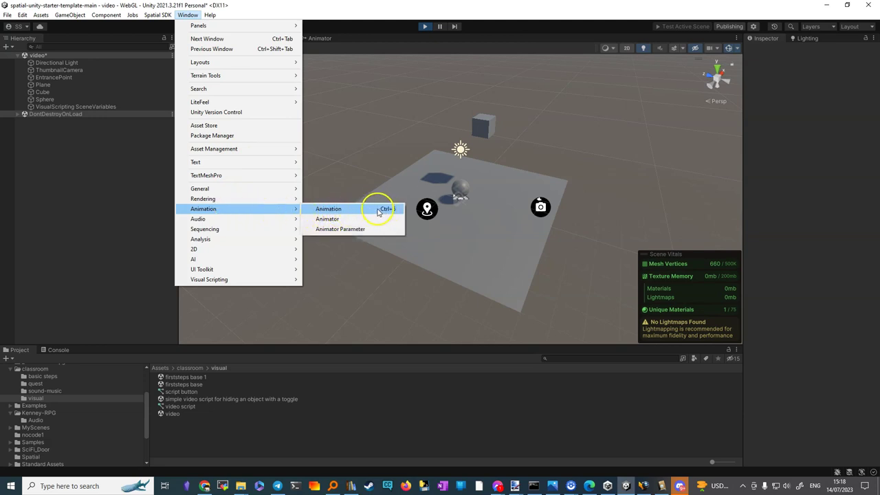
{"action": "left_click", "coordinate": [368, 122]}
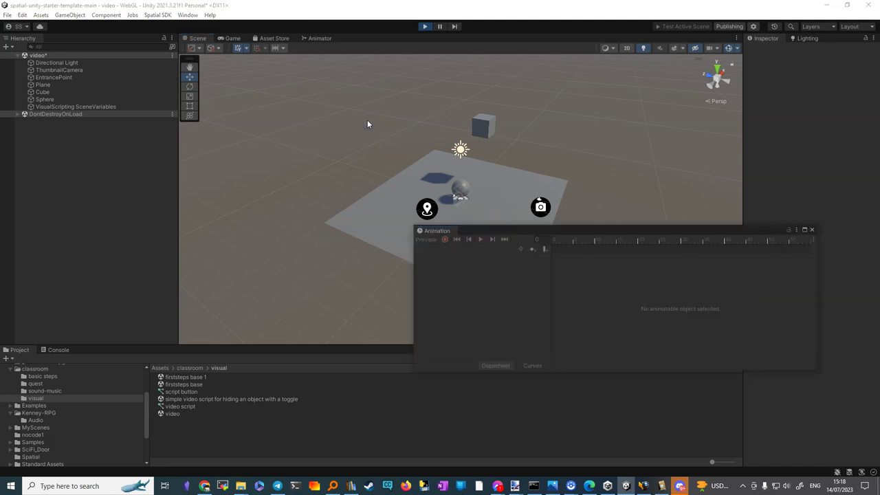
{"action": "left_click_drag", "start_coordinate": [515, 229], "coordinate": [449, 304]}
{"action": "left_click", "coordinate": [432, 178]}
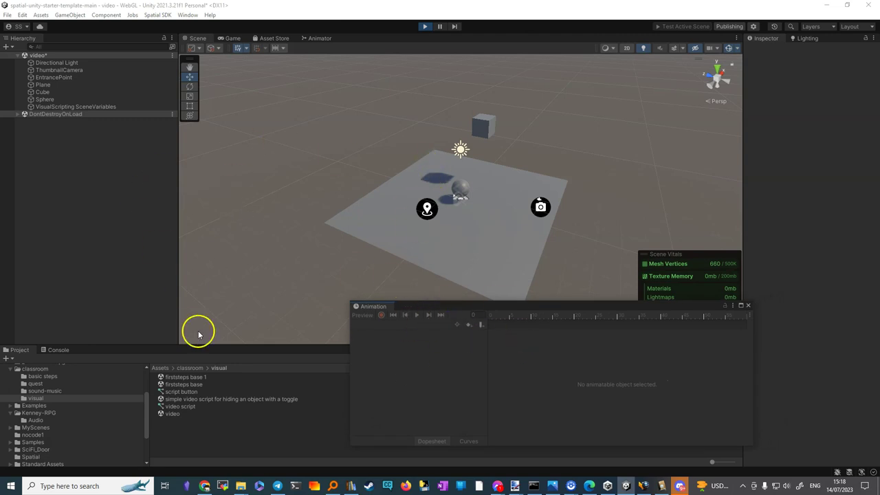
Step: Create an animation clip for the Cube and save it as go_down in the classroom/visual folder
{"action": "left_click", "coordinate": [482, 130]}
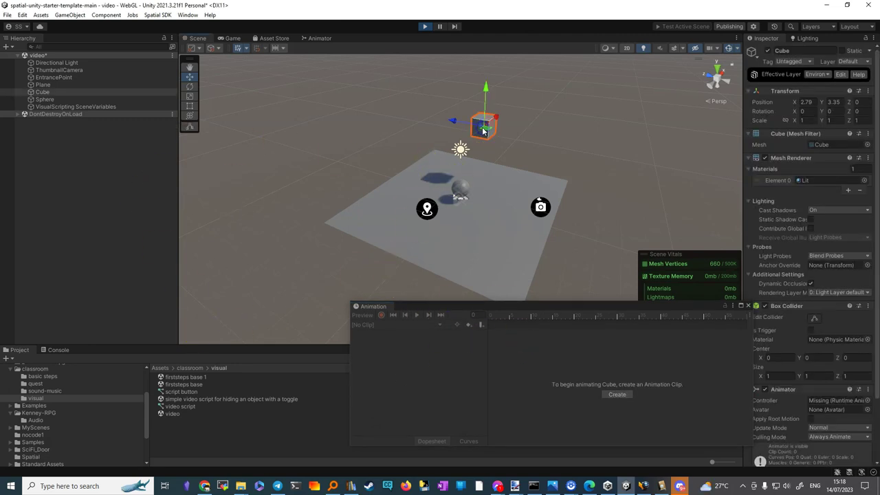
{"action": "left_click", "coordinate": [617, 394]}
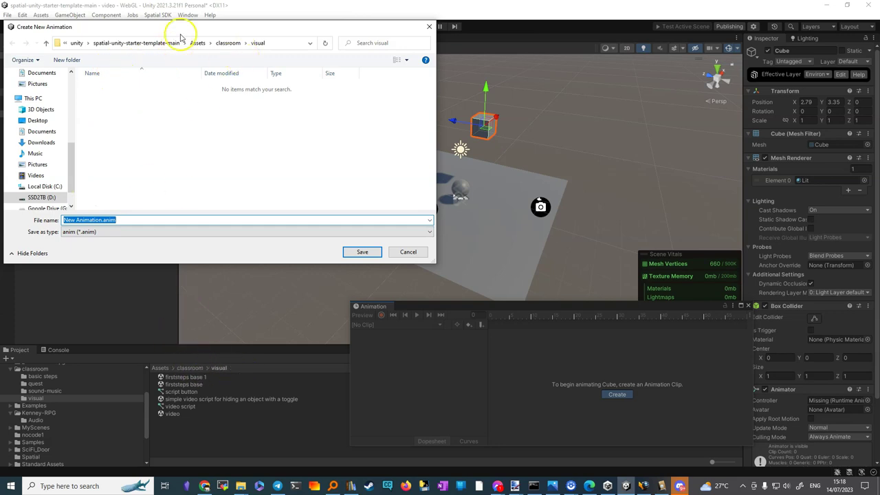
{"action": "left_click", "coordinate": [128, 220]}
{"action": "left_click", "coordinate": [102, 220]}
{"action": "left_click_drag", "start_coordinate": [88, 218], "coordinate": [33, 217]}
{"action": "type", "text": "go_down"}
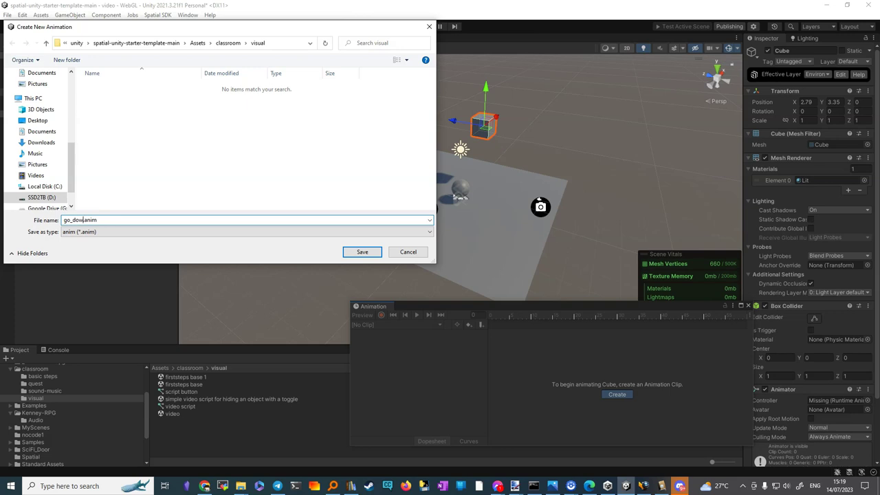
{"action": "left_click", "coordinate": [370, 252]}
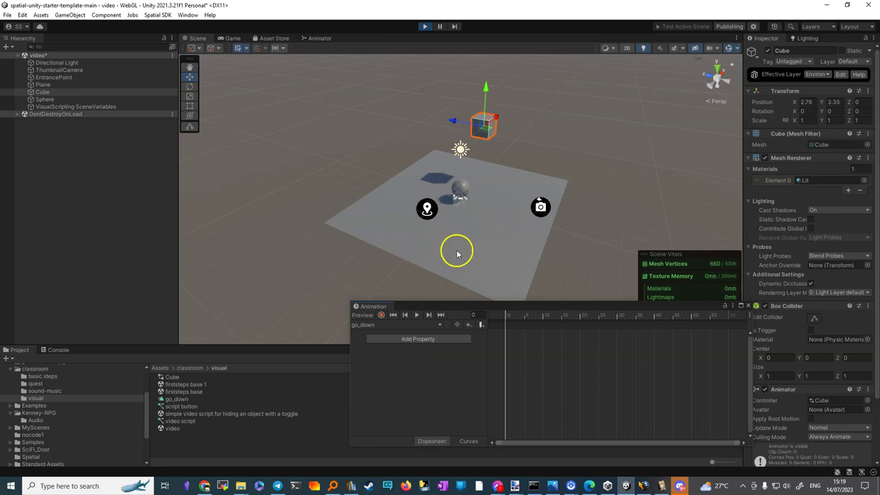
Step: Add the Cube's Transform Position property to the go_down clip
{"action": "left_click", "coordinate": [429, 338]}
{"action": "left_click", "coordinate": [496, 338]}
{"action": "left_click", "coordinate": [474, 338]}
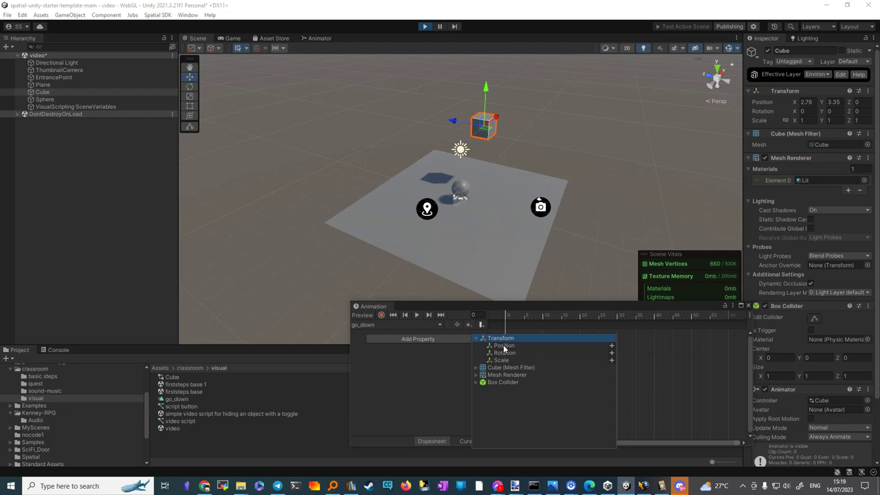
{"action": "left_click", "coordinate": [504, 345]}
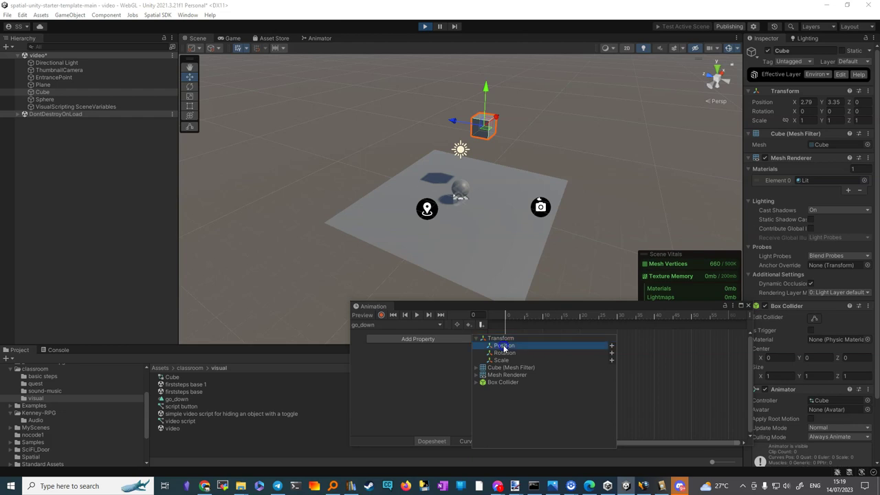
{"action": "left_click", "coordinate": [611, 347]}
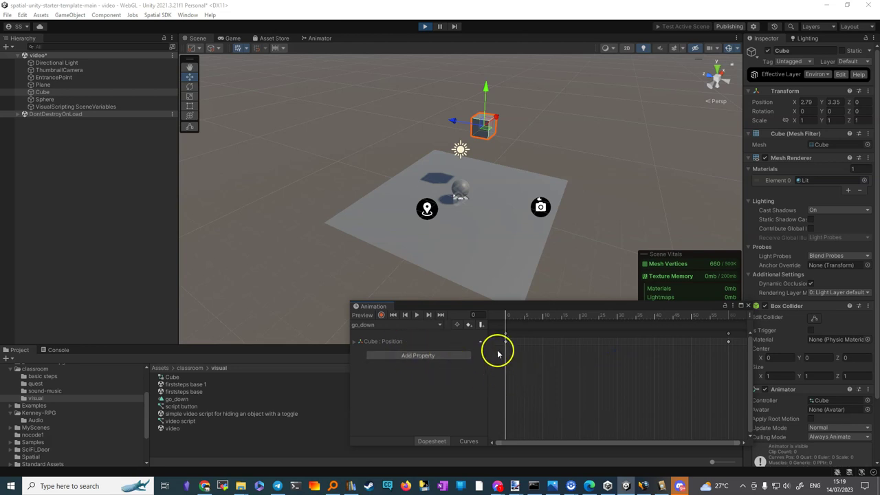
Step: Record the cube's downward movement in the go_down clip, lowering it to about Y 0.4 at frame 60
{"action": "left_click", "coordinate": [382, 314]}
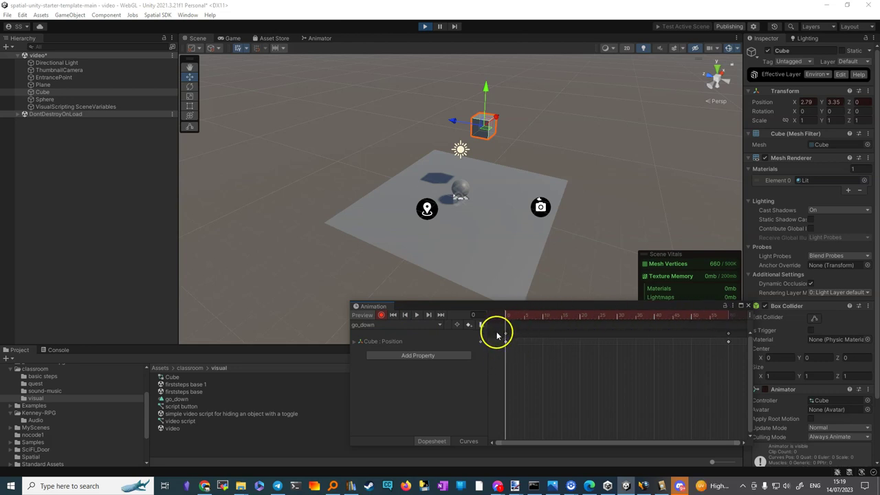
{"action": "left_click", "coordinate": [512, 317]}
{"action": "left_click_drag", "start_coordinate": [512, 318], "coordinate": [730, 324]}
{"action": "left_click_drag", "start_coordinate": [487, 88], "coordinate": [490, 138]}
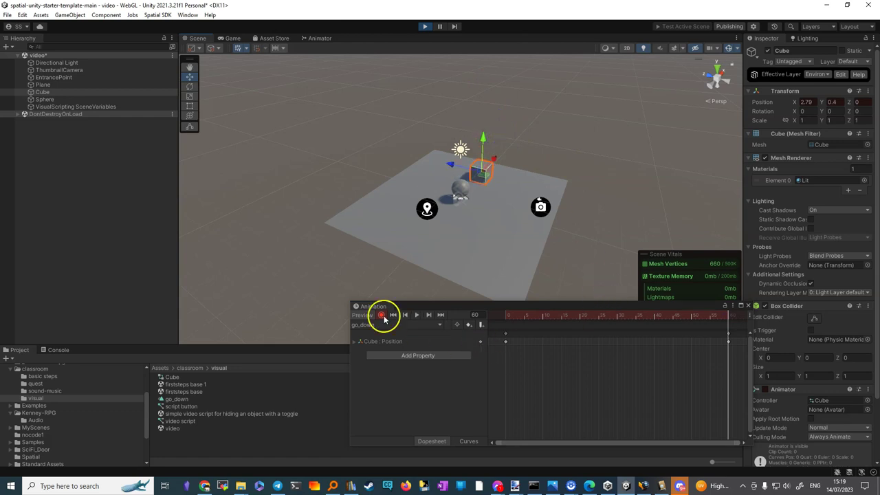
{"action": "left_click", "coordinate": [727, 316]}
{"action": "left_click_drag", "start_coordinate": [726, 317], "coordinate": [729, 340]}
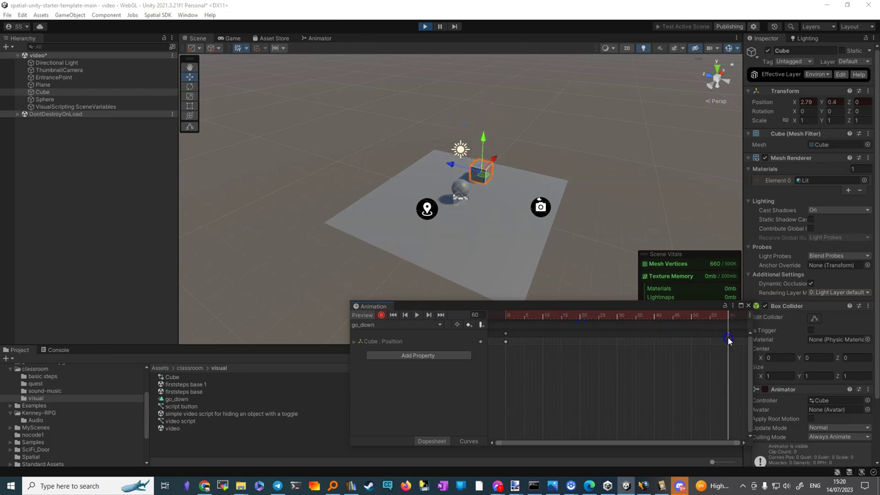
{"action": "left_click", "coordinate": [550, 347]}
{"action": "left_click", "coordinate": [438, 377]}
Step: Turn off Loop Time for the go_down animation clip
{"action": "left_click", "coordinate": [172, 400]}
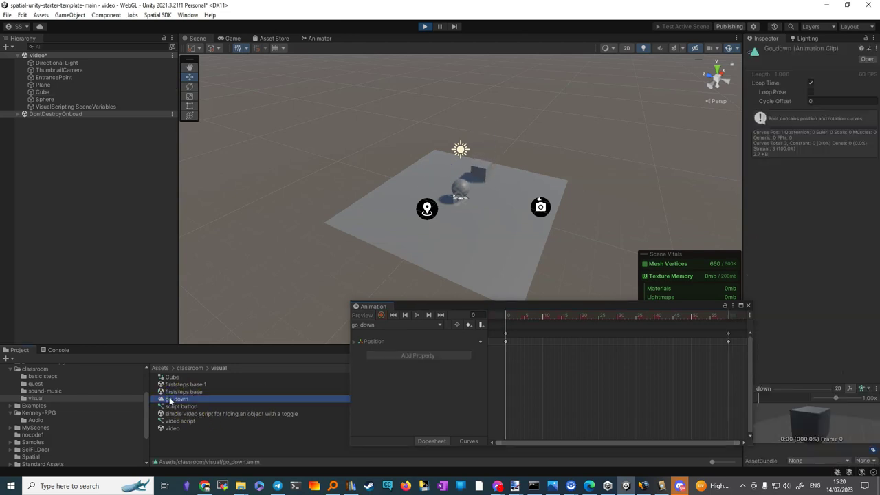
{"action": "left_click", "coordinate": [809, 83]}
{"action": "left_click", "coordinate": [811, 83]}
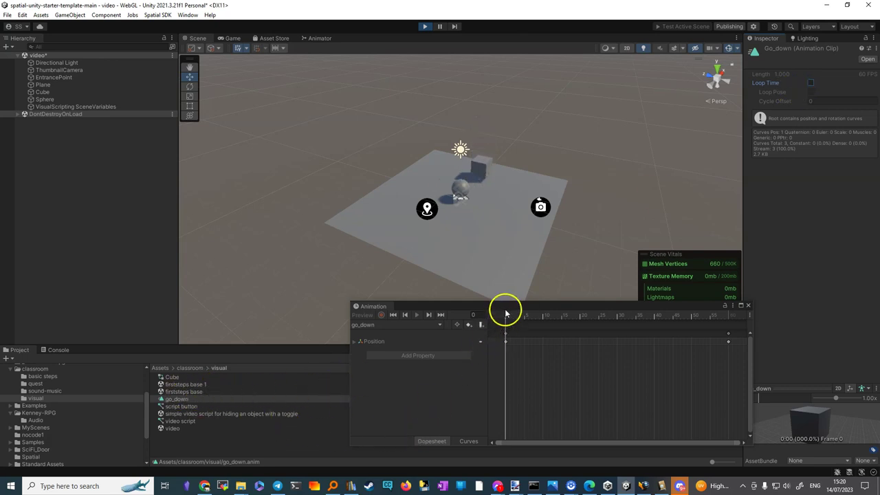
Step: Scrub through the go_down clip's timeline, try to play the animation, and close the Animation window
{"action": "left_click", "coordinate": [203, 399]}
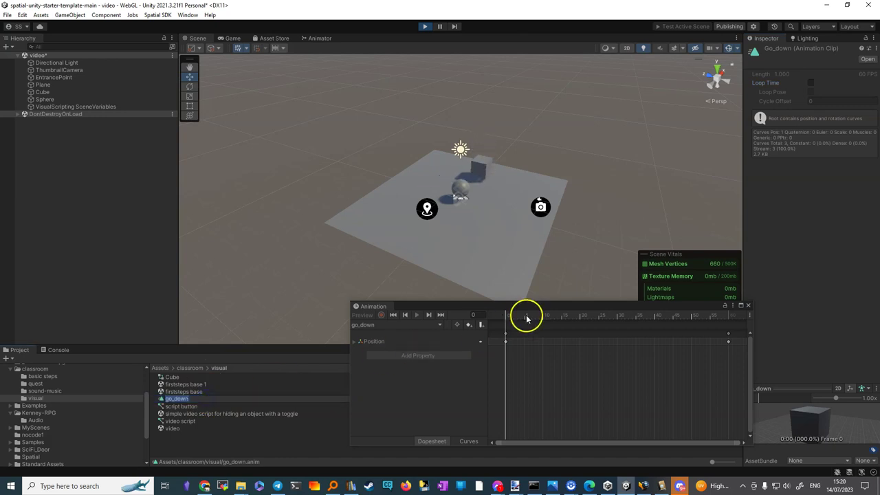
{"action": "left_click_drag", "start_coordinate": [505, 315], "coordinate": [719, 325]}
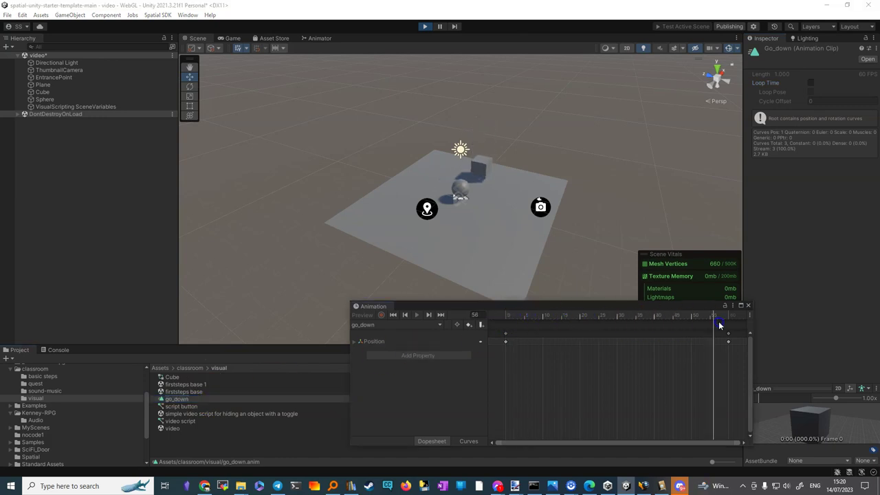
{"action": "left_click", "coordinate": [483, 172]}
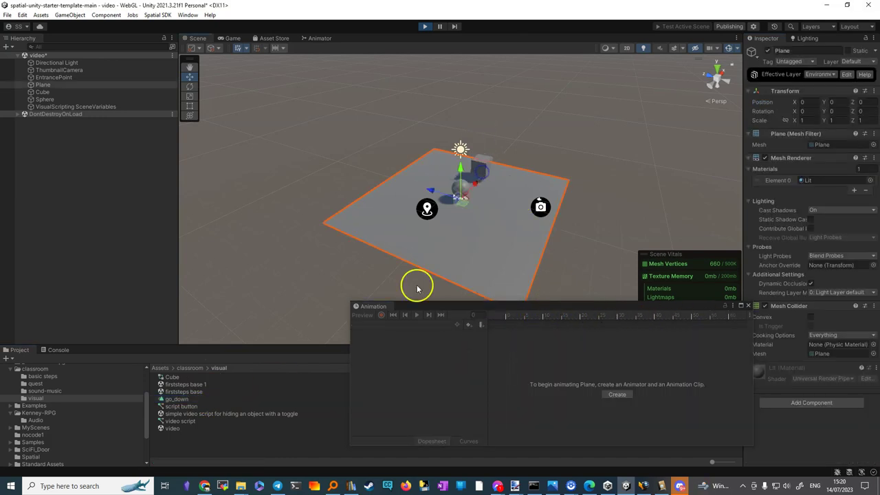
{"action": "left_click", "coordinate": [415, 315]}
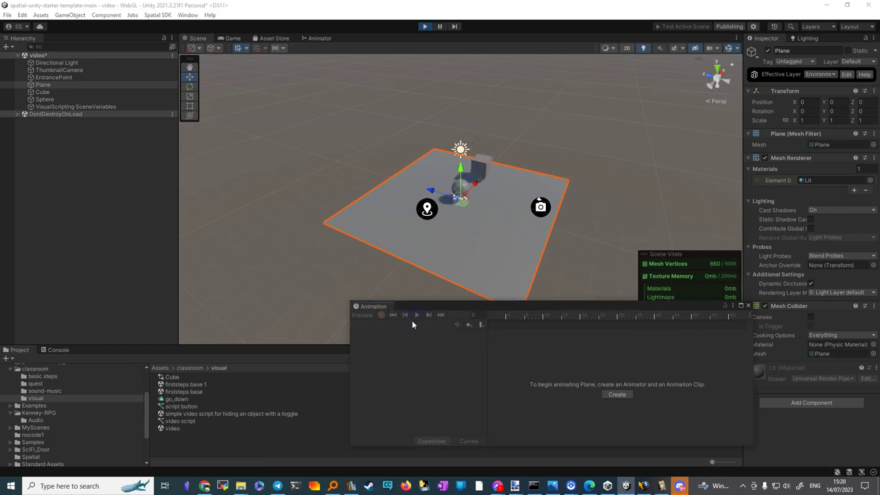
{"action": "left_click", "coordinate": [748, 305]}
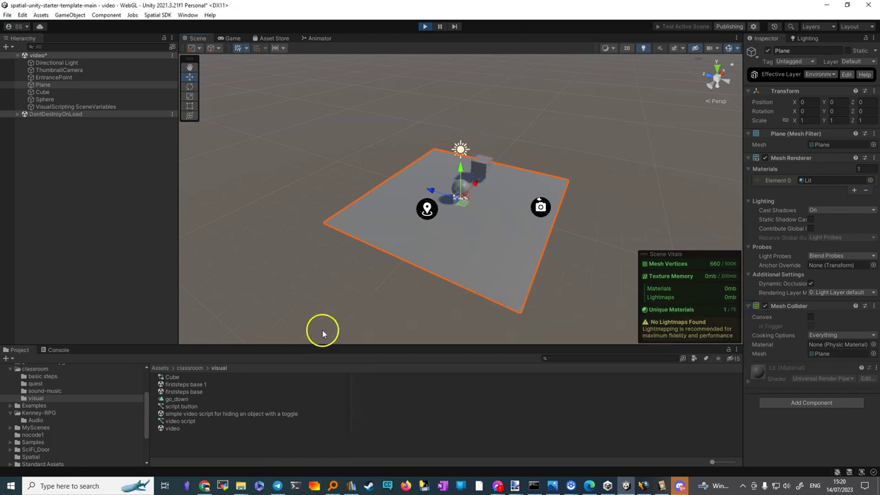
Step: Duplicate the go_down clip and rename the copy go_up
{"action": "left_click", "coordinate": [177, 399]}
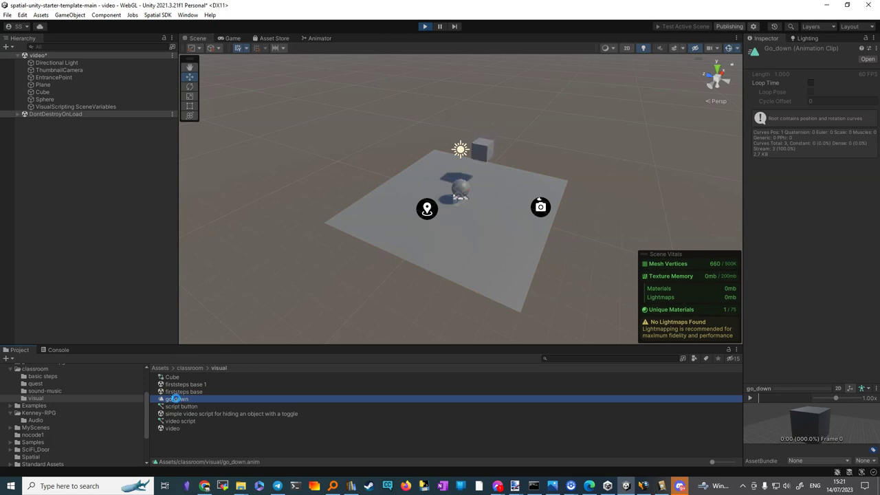
{"action": "key", "text": "ctrl+d"}
{"action": "left_click", "coordinate": [177, 399]}
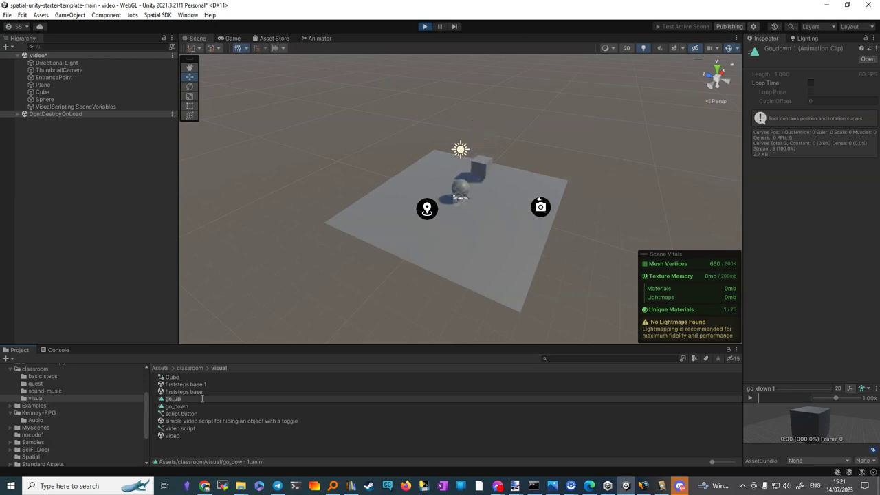
{"action": "left_click", "coordinate": [200, 398]}
Step: Open the go_up clip in the Animation window and exit Play mode
{"action": "double_click", "coordinate": [195, 404]}
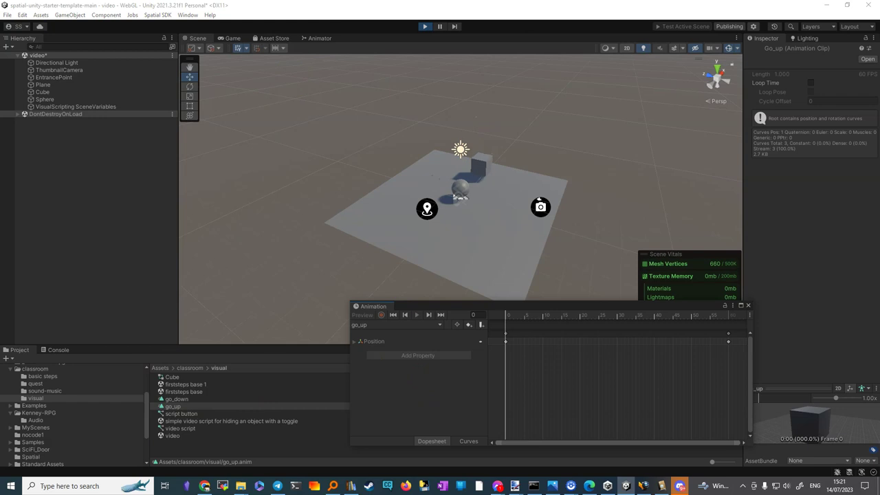
{"action": "scroll", "coordinate": [389, 115], "scroll_direction": "up", "scroll_amount": 1}
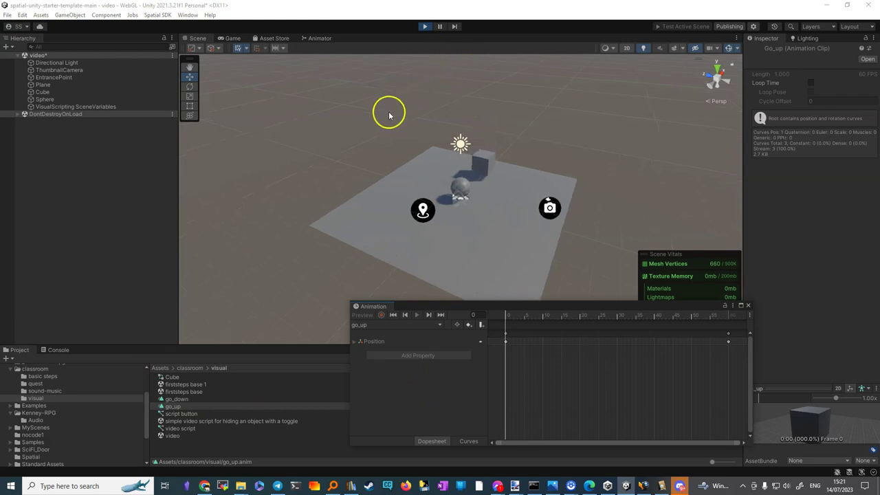
{"action": "scroll", "coordinate": [389, 115], "scroll_direction": "down", "scroll_amount": 2}
{"action": "scroll", "coordinate": [389, 116], "scroll_direction": "up", "scroll_amount": 1}
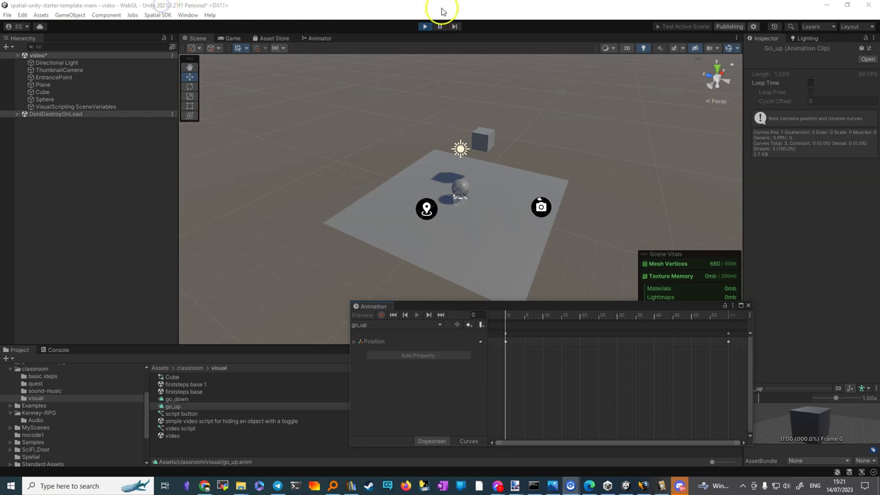
{"action": "left_click", "coordinate": [426, 26]}
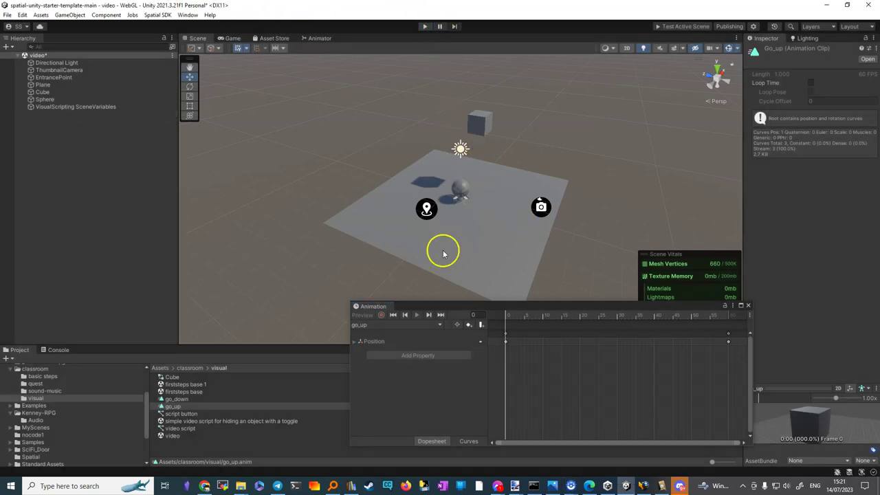
Step: Select the Cube, scrub its animation timeline and check which clips are available for it
{"action": "left_click_drag", "start_coordinate": [507, 318], "coordinate": [589, 316]}
{"action": "left_click", "coordinate": [479, 125]}
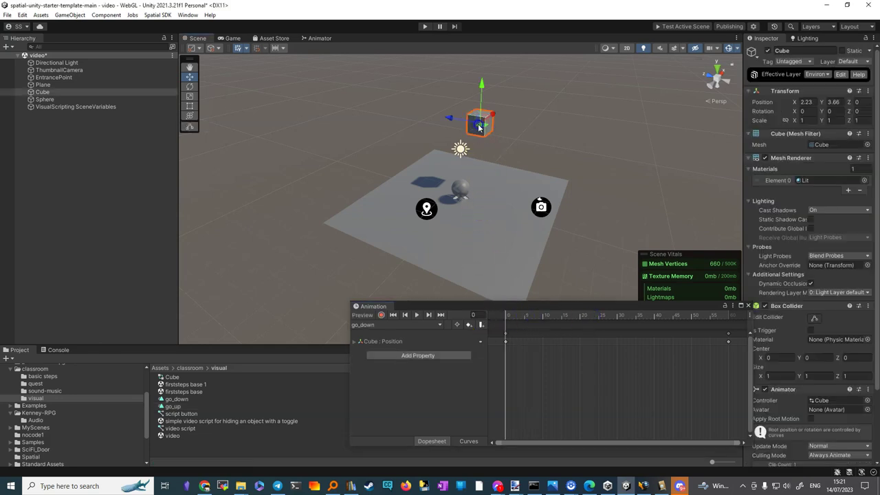
{"action": "left_click_drag", "start_coordinate": [507, 315], "coordinate": [507, 345]}
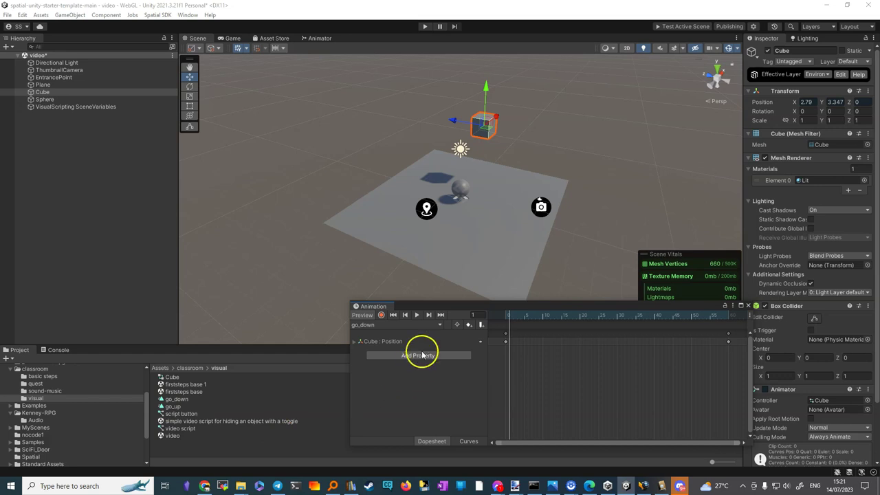
{"action": "left_click", "coordinate": [439, 325]}
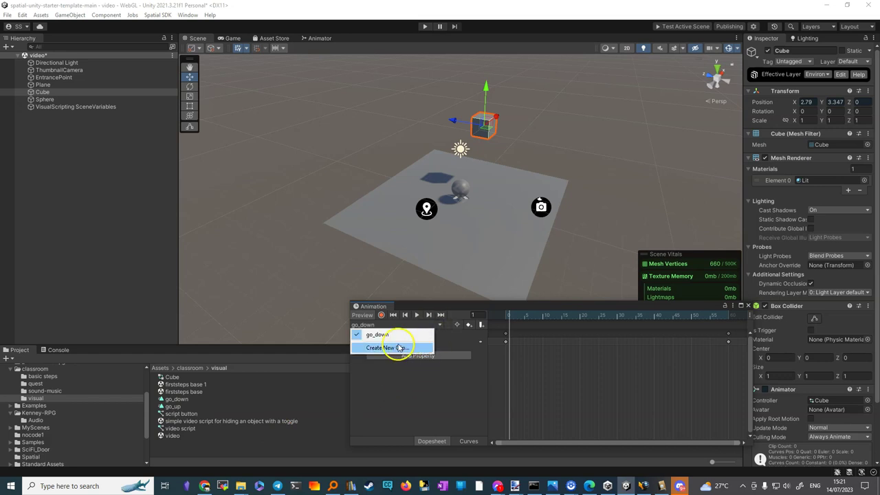
Step: Swap the go_up clip's two Position keyframes, moving the start key to frame 60 and the end key to frame 0
{"action": "left_click", "coordinate": [175, 407]}
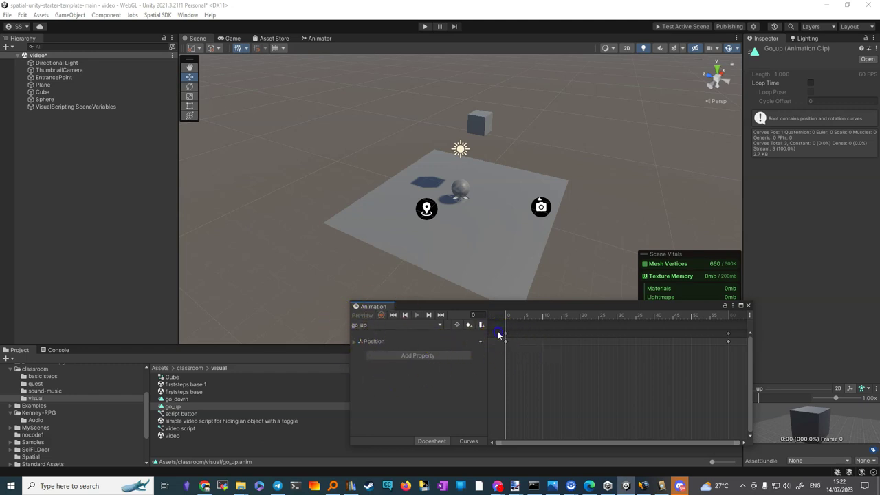
{"action": "left_click_drag", "start_coordinate": [514, 348], "coordinate": [515, 348]}
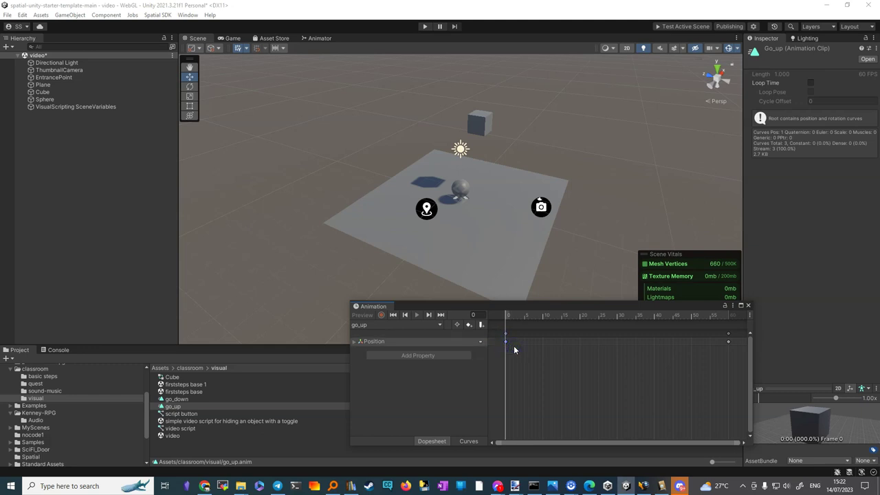
{"action": "left_click", "coordinate": [505, 342]}
{"action": "left_click_drag", "start_coordinate": [506, 341], "coordinate": [637, 347]}
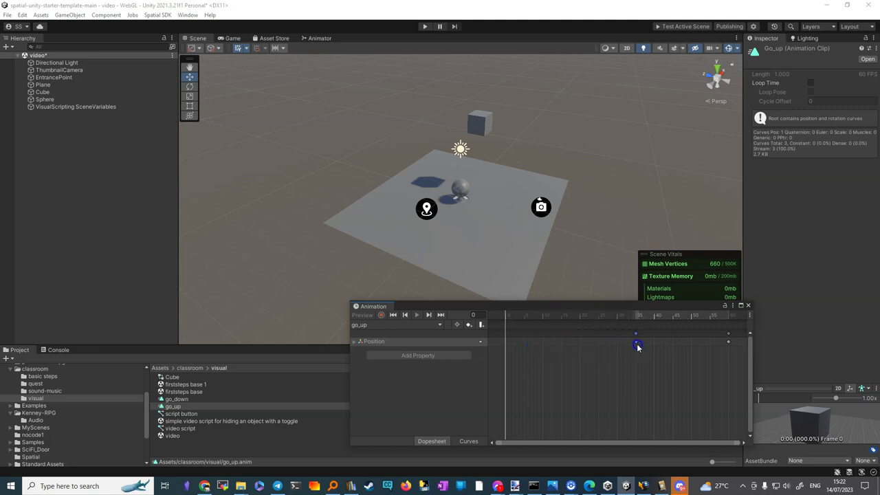
{"action": "left_click", "coordinate": [722, 335]}
{"action": "left_click_drag", "start_coordinate": [734, 350], "coordinate": [735, 350]}
{"action": "left_click_drag", "start_coordinate": [507, 350], "coordinate": [637, 343]}
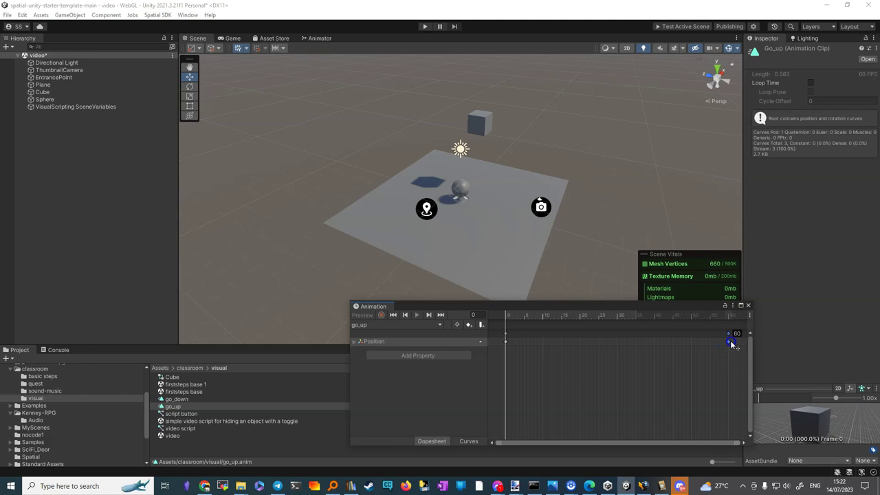
{"action": "left_click_drag", "start_coordinate": [730, 345], "coordinate": [729, 344]}
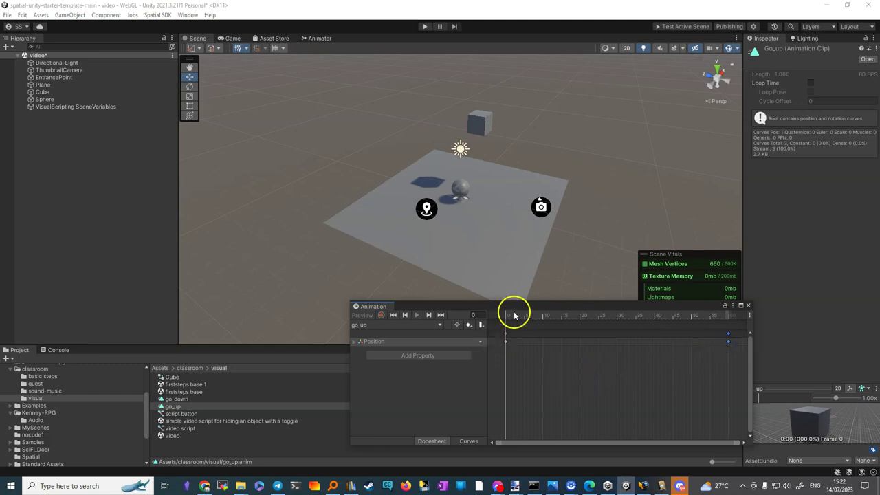
Step: Enable recording on the Cube's go_down clip and swap its Position keyframes, moving the start key to frame 60 and the end key to frame 0
{"action": "mouse_move", "coordinate": [504, 314]}
{"action": "left_mouse_down"}
{"action": "mouse_move", "coordinate": [540, 319]}
{"action": "mouse_move", "coordinate": [507, 318]}
{"action": "left_mouse_up"}
{"action": "left_click", "coordinate": [477, 125]}
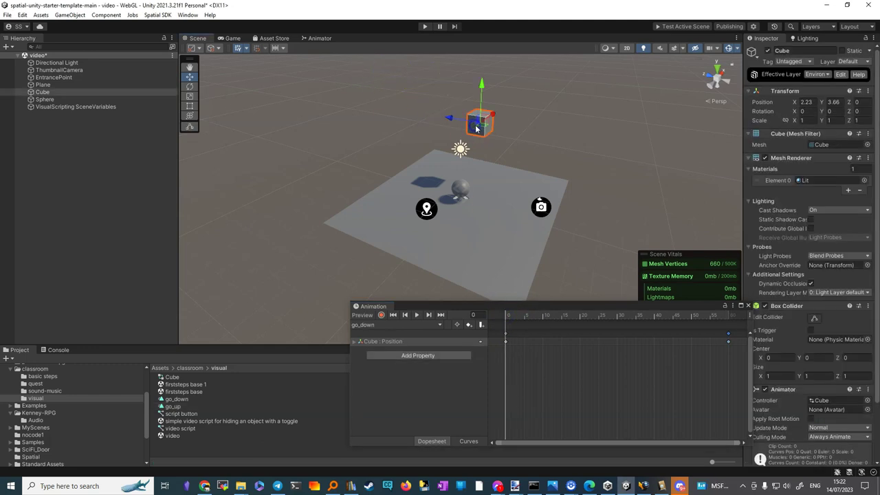
{"action": "mouse_move", "coordinate": [507, 314]}
{"action": "left_mouse_down"}
{"action": "mouse_move", "coordinate": [727, 315]}
{"action": "mouse_move", "coordinate": [506, 316]}
{"action": "left_mouse_up"}
{"action": "left_click", "coordinate": [382, 315]}
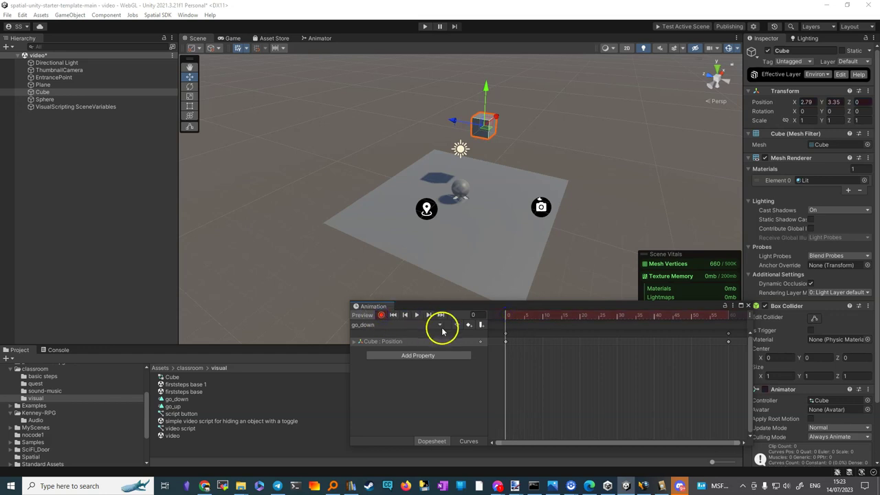
{"action": "double_click", "coordinate": [506, 342]}
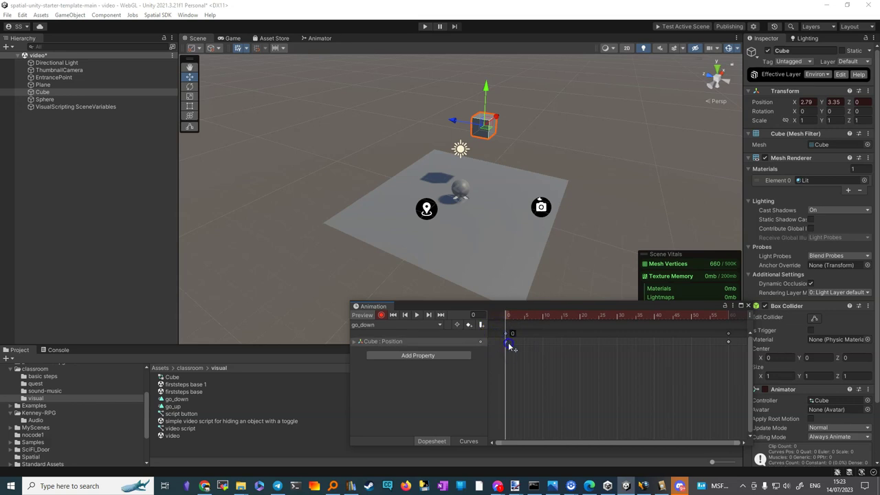
{"action": "left_click_drag", "start_coordinate": [608, 348], "coordinate": [630, 342]}
{"action": "left_click_drag", "start_coordinate": [508, 338], "coordinate": [504, 340]}
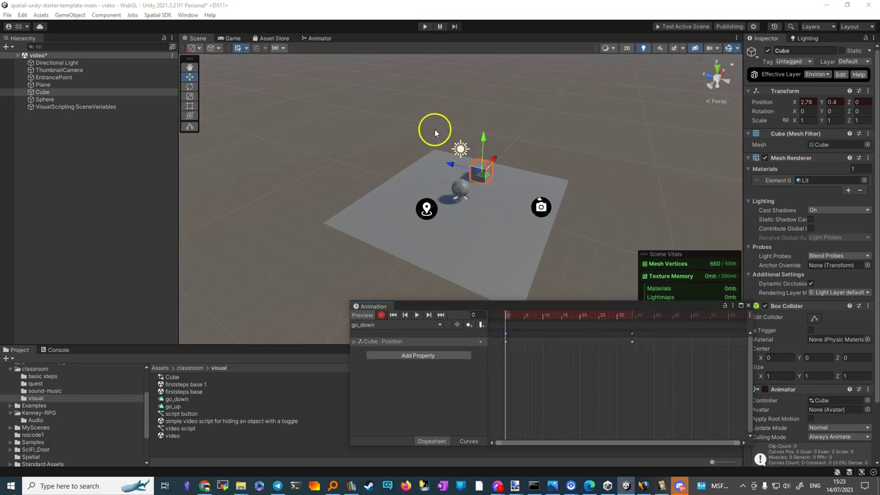
{"action": "left_click_drag", "start_coordinate": [621, 330], "coordinate": [726, 340]}
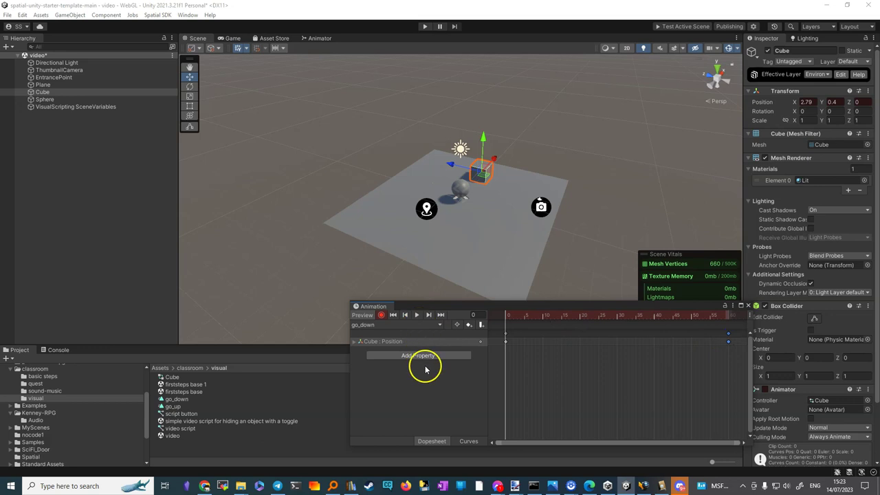
{"action": "mouse_move", "coordinate": [506, 315]}
{"action": "left_mouse_down"}
{"action": "mouse_move", "coordinate": [726, 317]}
{"action": "mouse_move", "coordinate": [505, 323]}
{"action": "left_mouse_up"}
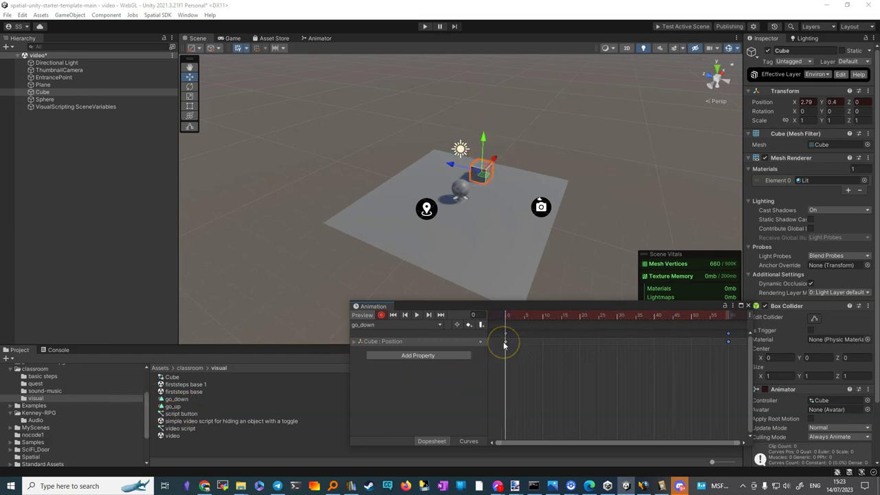
Step: Check the go_up and go_down clip settings, reselect the Cube and close the Animation window
{"action": "left_click", "coordinate": [172, 406]}
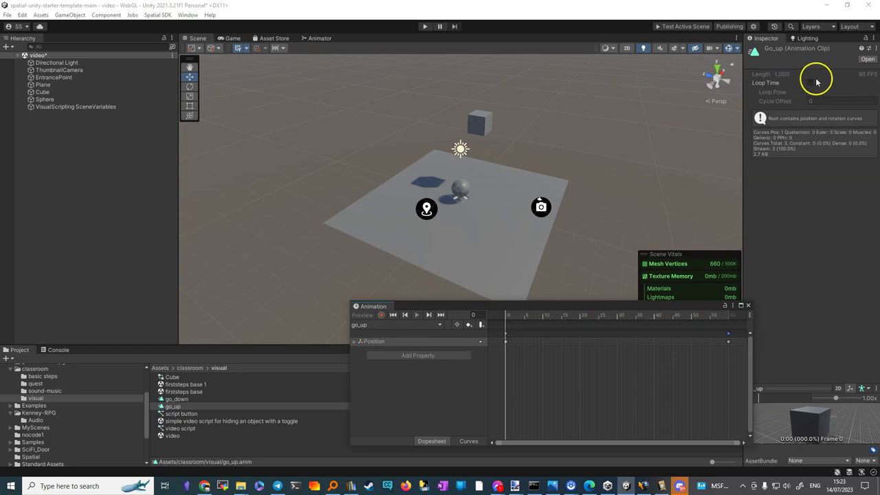
{"action": "left_click", "coordinate": [177, 399]}
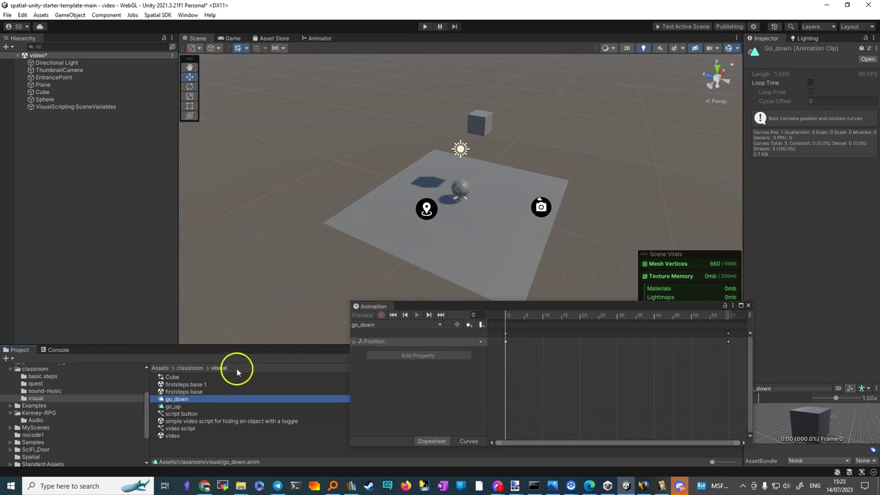
{"action": "left_click", "coordinate": [474, 124]}
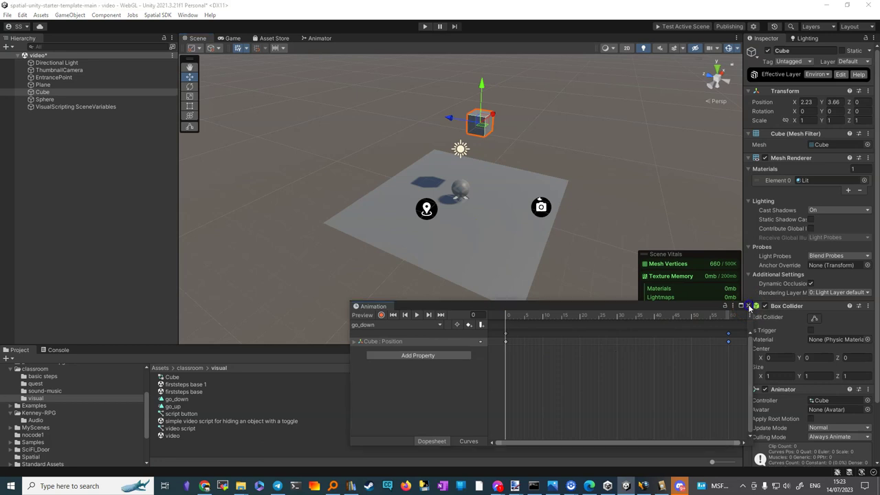
{"action": "left_click", "coordinate": [749, 307]}
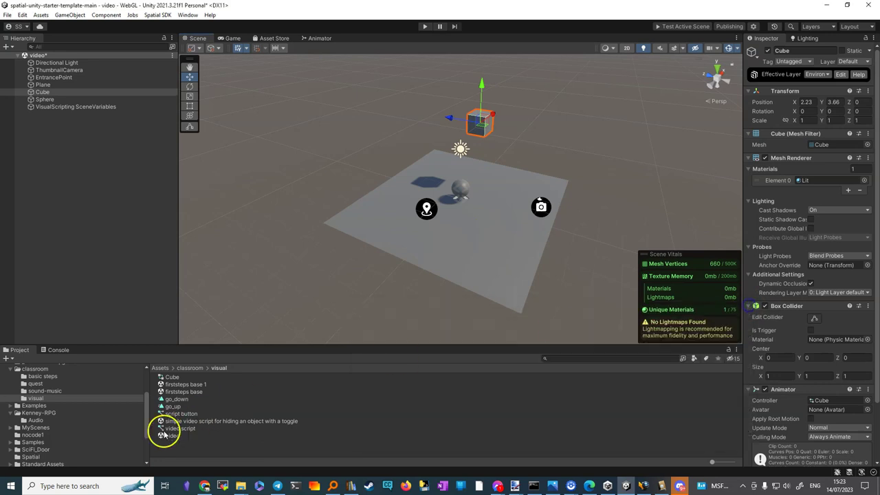
Step: Delete the Cube animator controller asset from the visual folder
{"action": "left_click", "coordinate": [173, 377]}
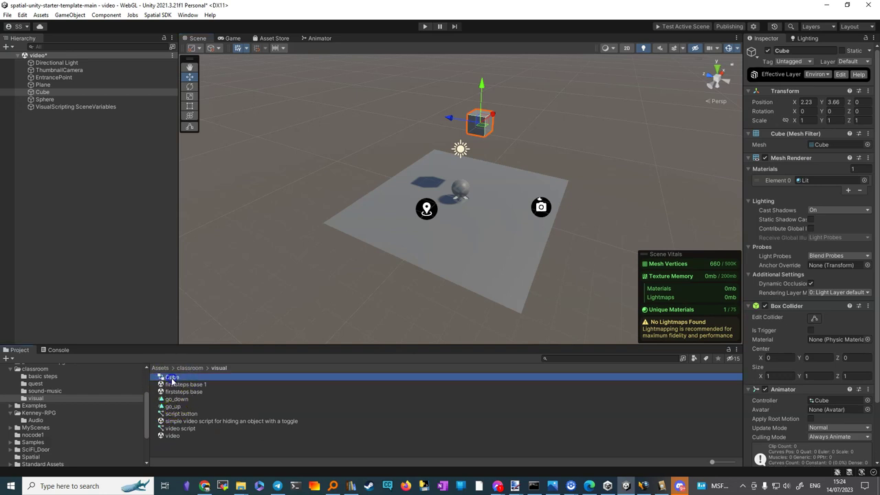
{"action": "key", "text": "Delete"}
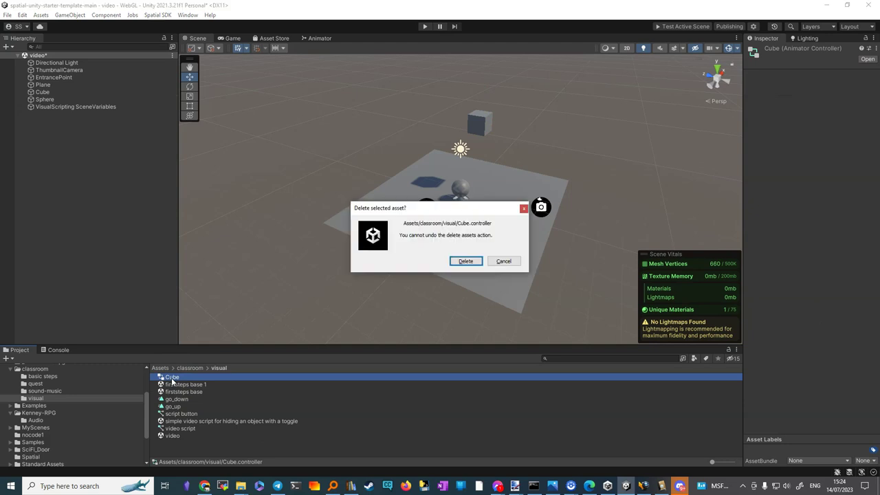
{"action": "left_click", "coordinate": [477, 260]}
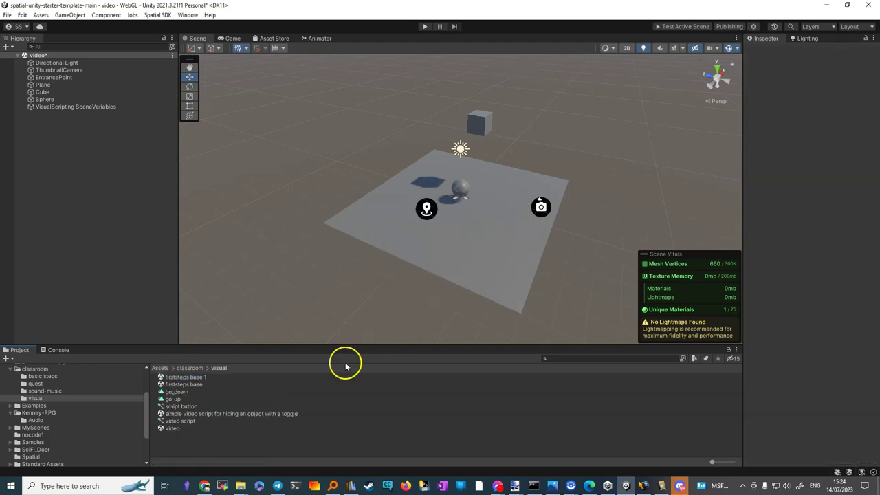
Step: Create an Animator Controller named cube in the visual folder and open it for editing
{"action": "right_click", "coordinate": [331, 401]}
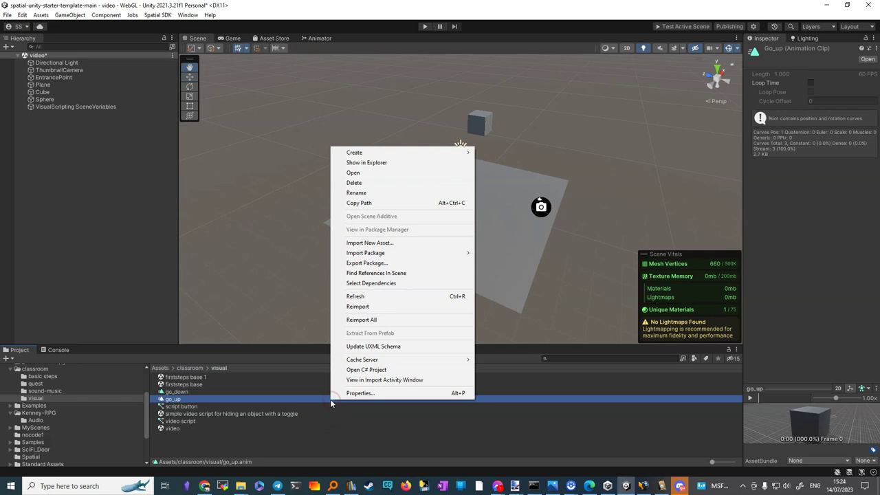
{"action": "left_click", "coordinate": [375, 152]}
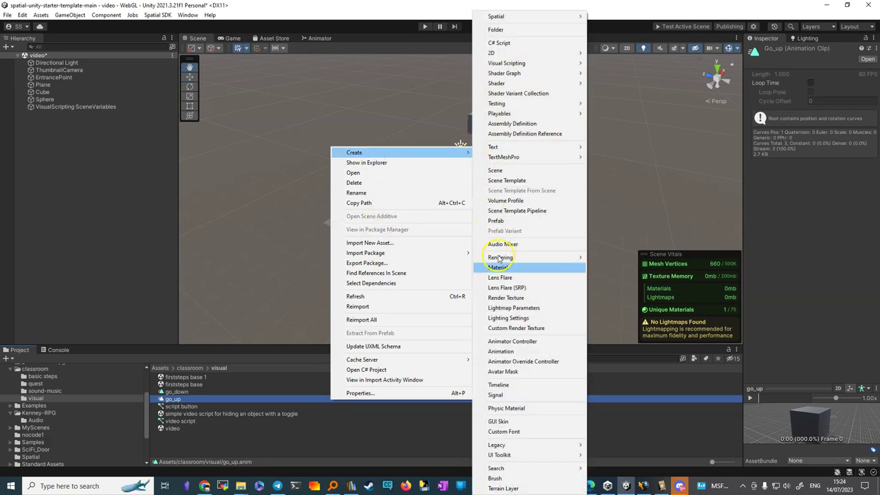
{"action": "left_click", "coordinate": [502, 341]}
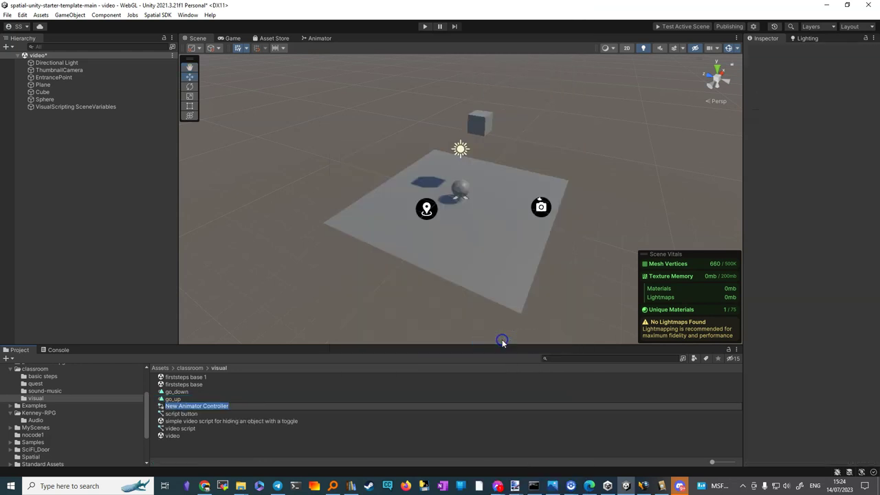
{"action": "type", "text": "cube"}
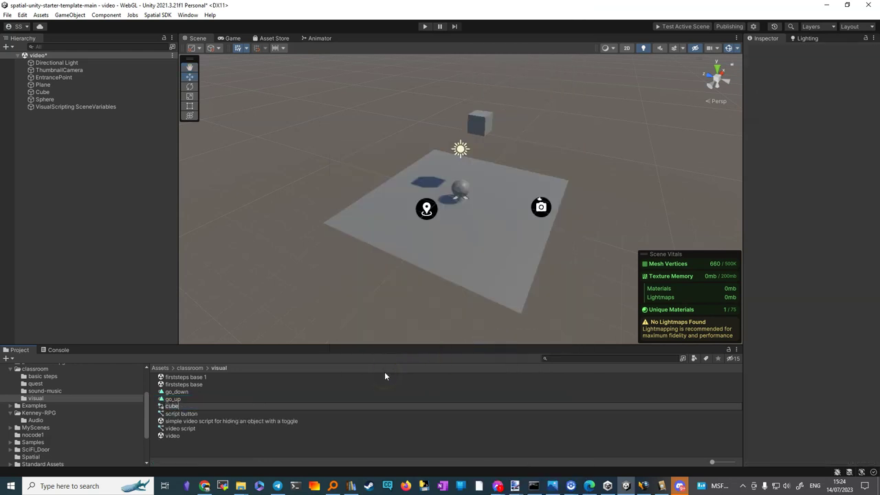
{"action": "key", "text": "Return"}
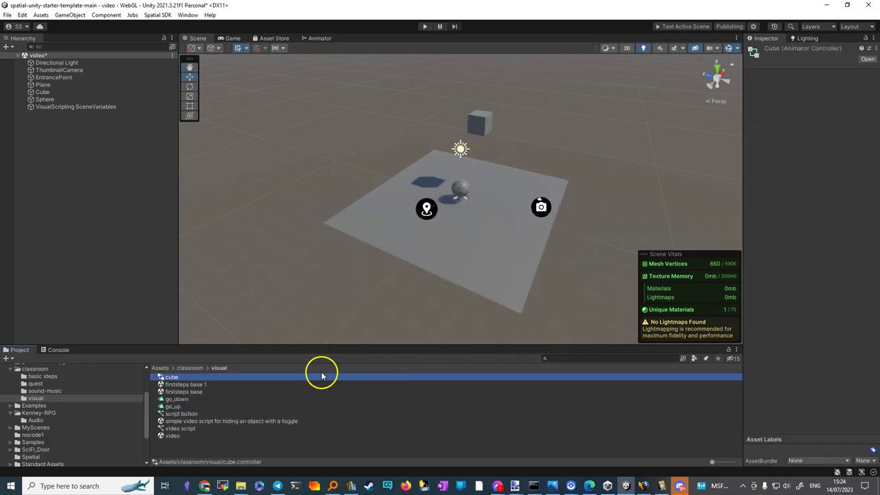
{"action": "double_click", "coordinate": [186, 378]}
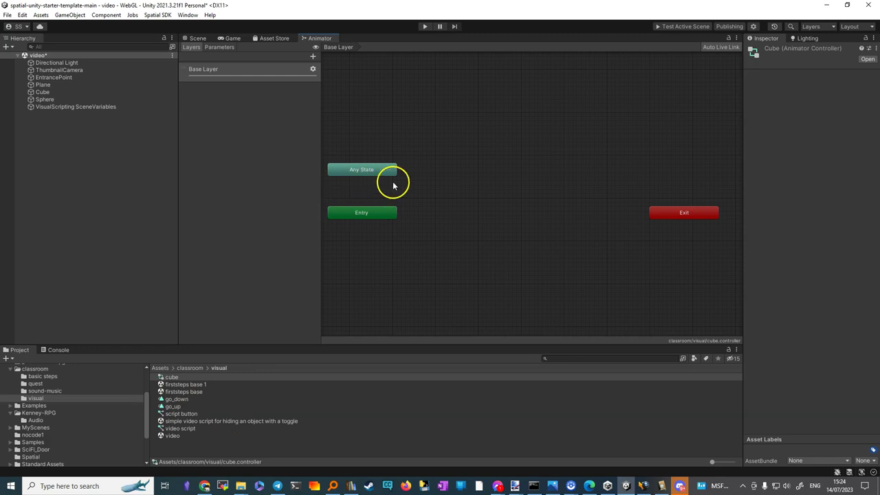
{"action": "left_click", "coordinate": [364, 215]}
{"action": "left_click", "coordinate": [364, 215]}
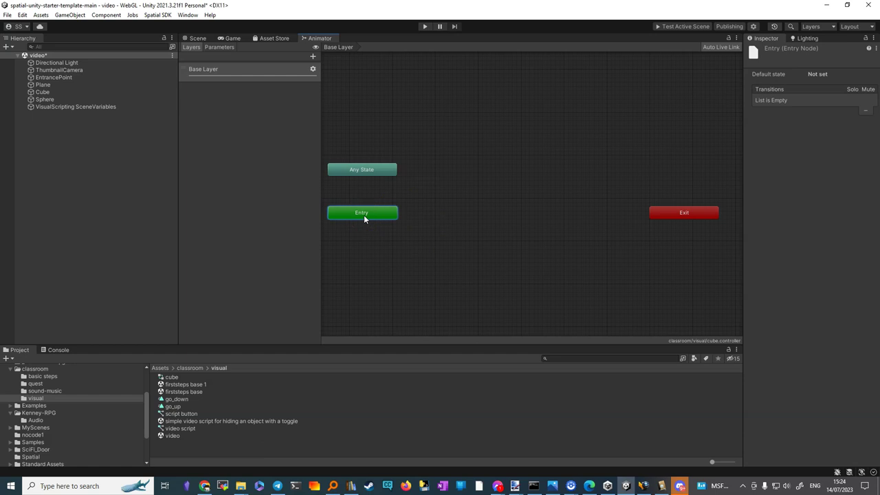
{"action": "right_click", "coordinate": [371, 215]}
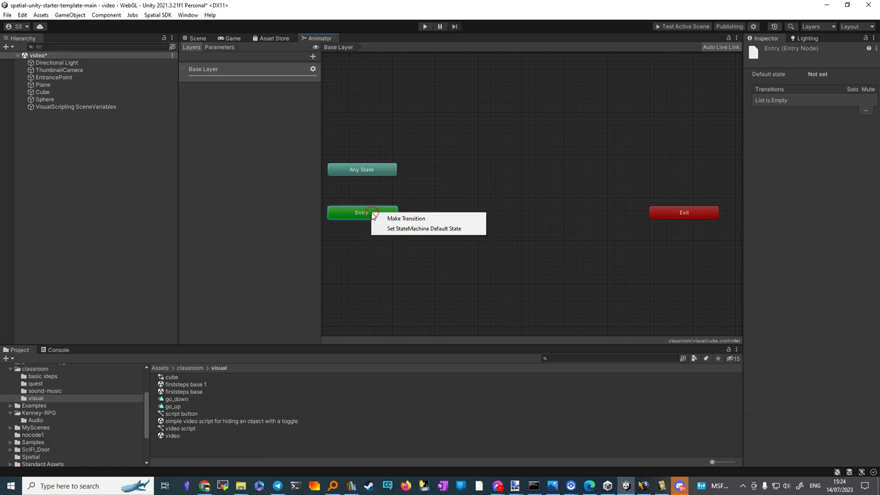
{"action": "left_click", "coordinate": [447, 189]}
Step: Create an empty state in the Base Layer and place it above and to the right of the Entry node
{"action": "right_click", "coordinate": [442, 224]}
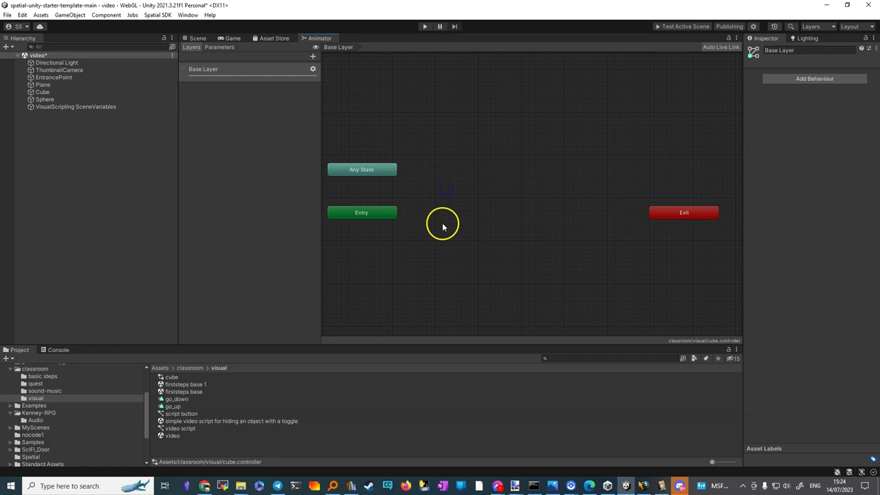
{"action": "mouse_move", "coordinate": [459, 230]}
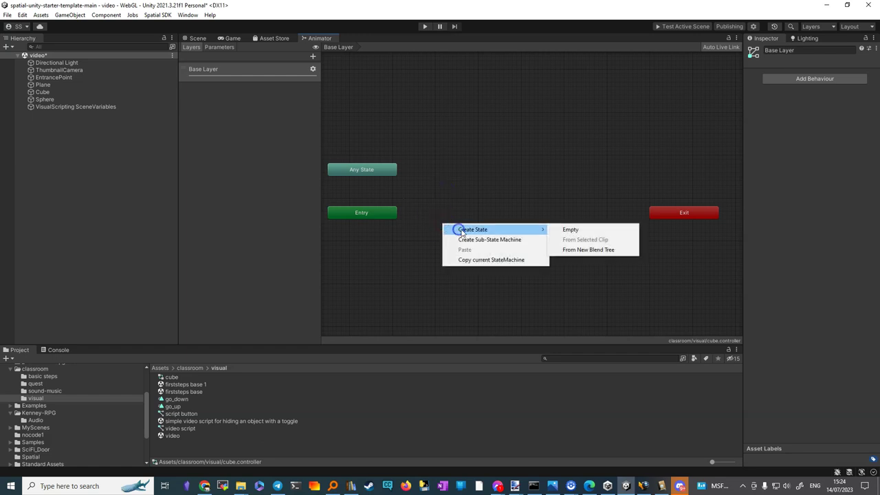
{"action": "left_click", "coordinate": [571, 229]}
{"action": "left_click_drag", "start_coordinate": [485, 230], "coordinate": [493, 156]}
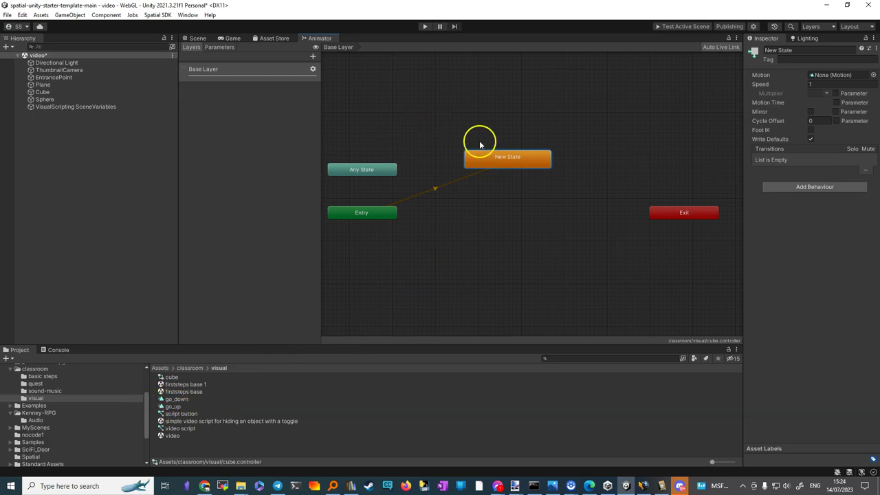
Step: Add the go_down and go_up clips as states beneath the empty state in the animator graph
{"action": "left_click_drag", "start_coordinate": [176, 399], "coordinate": [387, 330]}
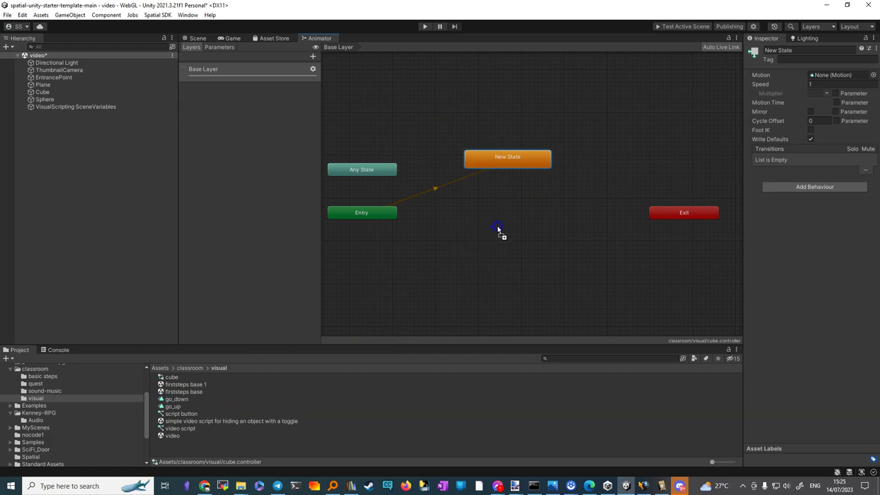
{"action": "left_click_drag", "start_coordinate": [497, 231], "coordinate": [498, 229]}
{"action": "left_click", "coordinate": [169, 406]}
{"action": "left_click_drag", "start_coordinate": [170, 407], "coordinate": [534, 281]}
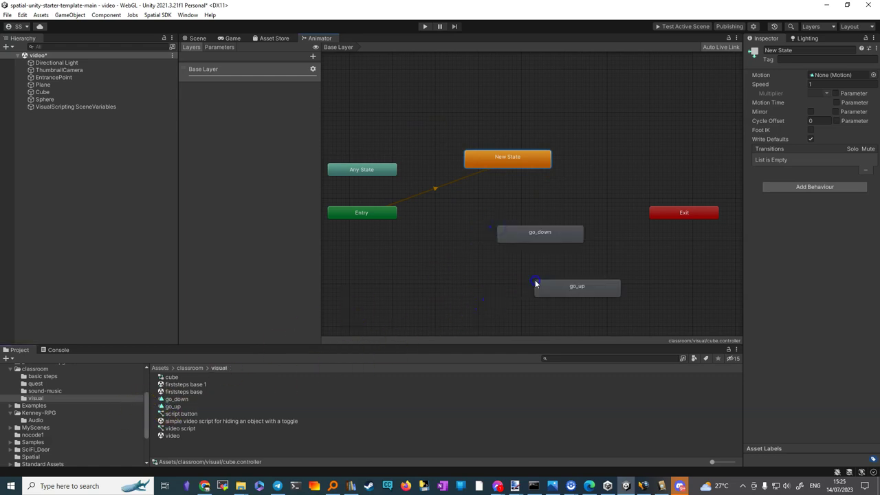
Step: Make a transition from New State to the go_down state
{"action": "right_click", "coordinate": [519, 160]}
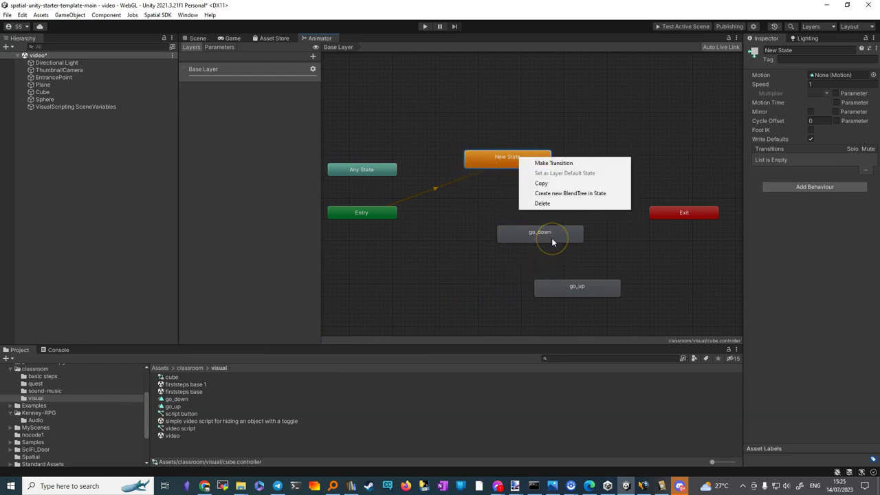
{"action": "left_click", "coordinate": [548, 163]}
{"action": "left_click", "coordinate": [530, 231]}
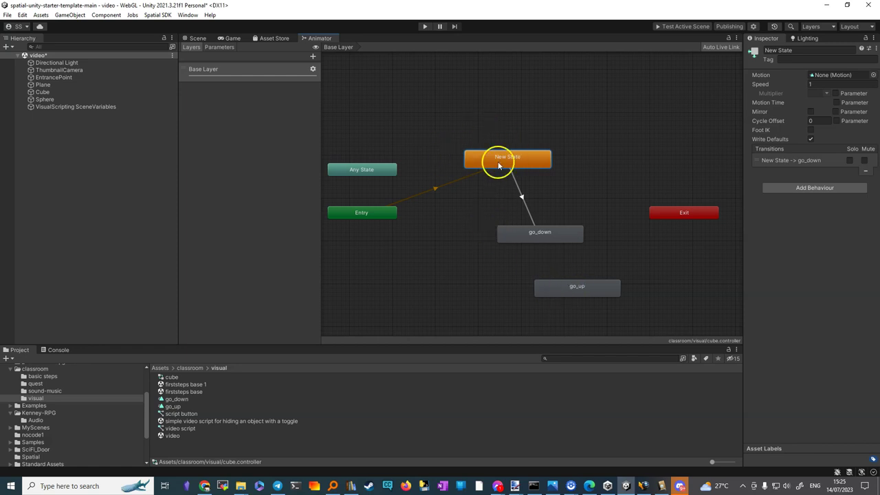
Step: Make transitions in both directions between the go_down and go_up states
{"action": "right_click", "coordinate": [517, 238]}
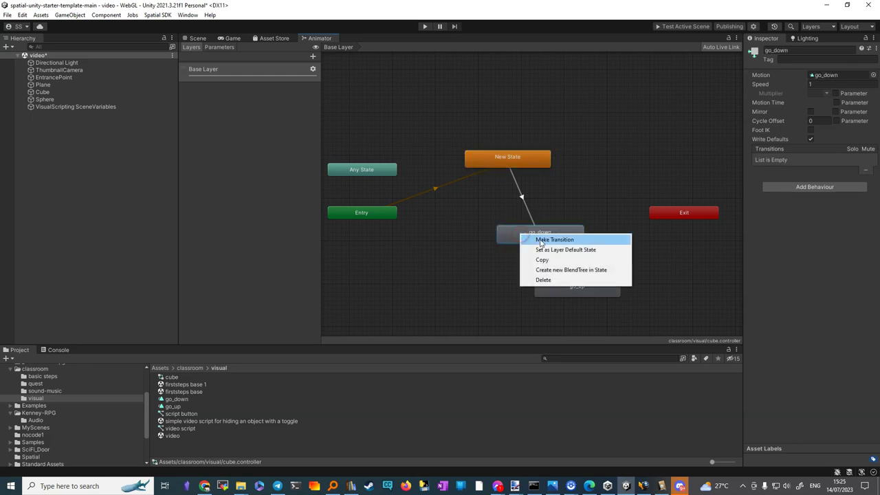
{"action": "left_click", "coordinate": [540, 240]}
{"action": "left_click", "coordinate": [551, 287]}
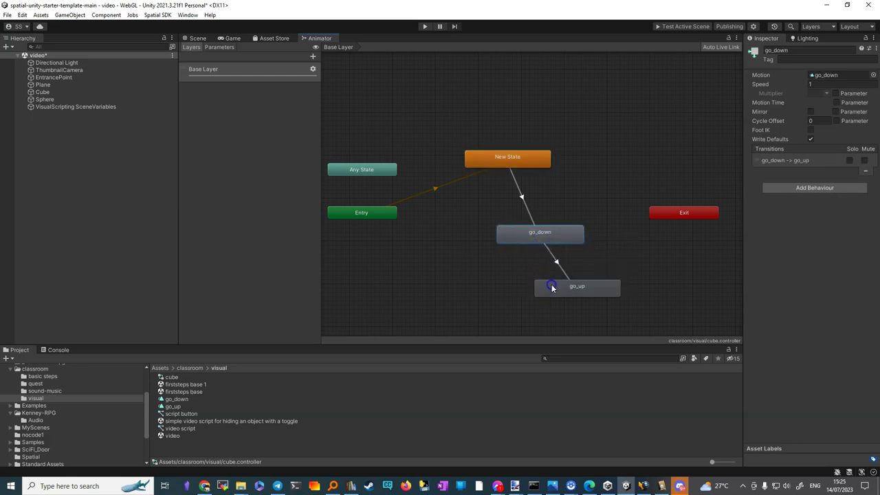
{"action": "right_click", "coordinate": [585, 288]}
{"action": "left_click", "coordinate": [605, 289]}
{"action": "left_click", "coordinate": [568, 243]}
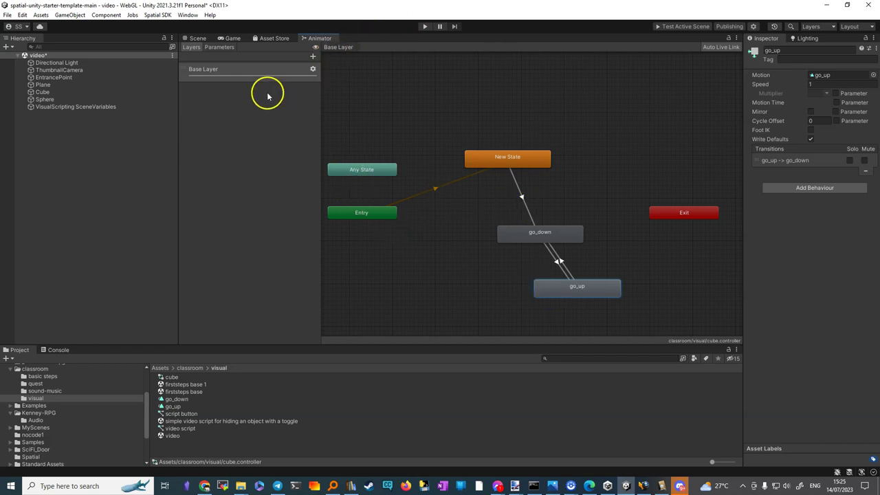
Step: Add a Bool parameter named down to the cube animator controller
{"action": "left_click", "coordinate": [219, 47]}
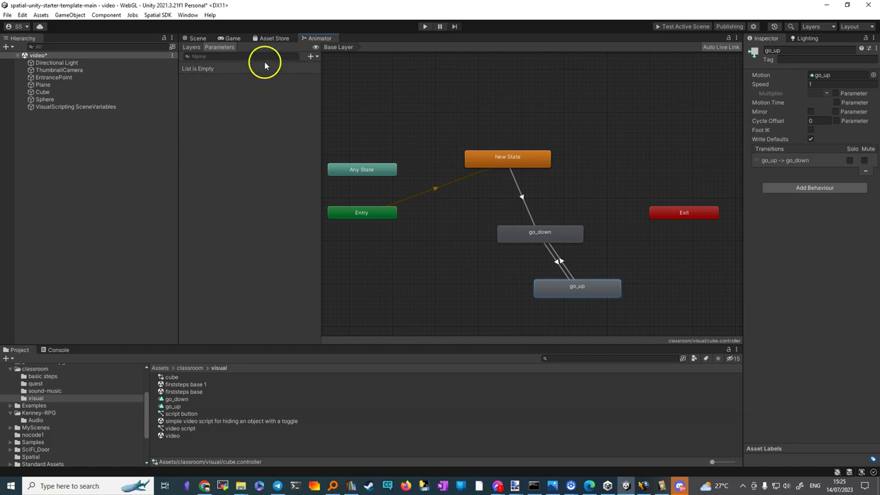
{"action": "left_click", "coordinate": [310, 57]}
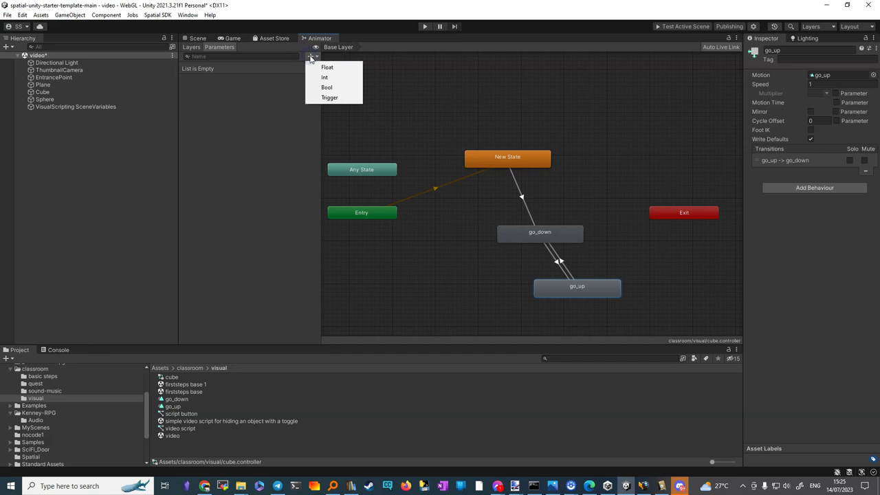
{"action": "left_click", "coordinate": [325, 88]}
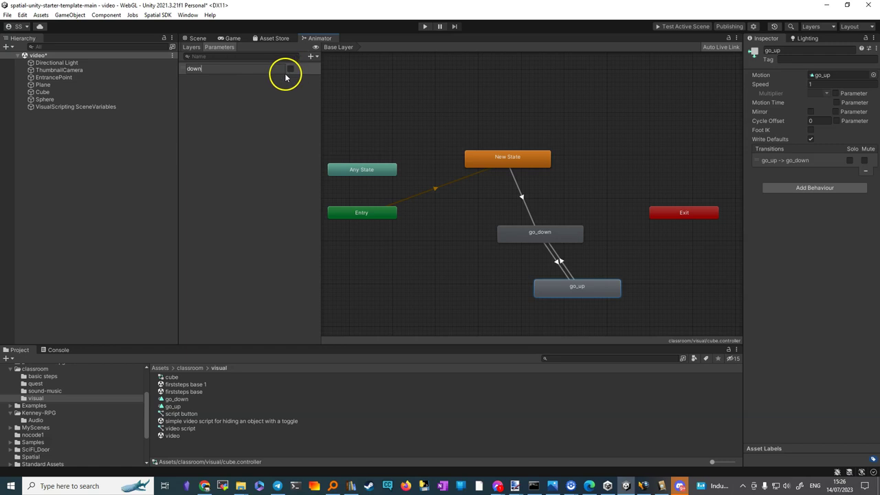
{"action": "left_click", "coordinate": [261, 78]}
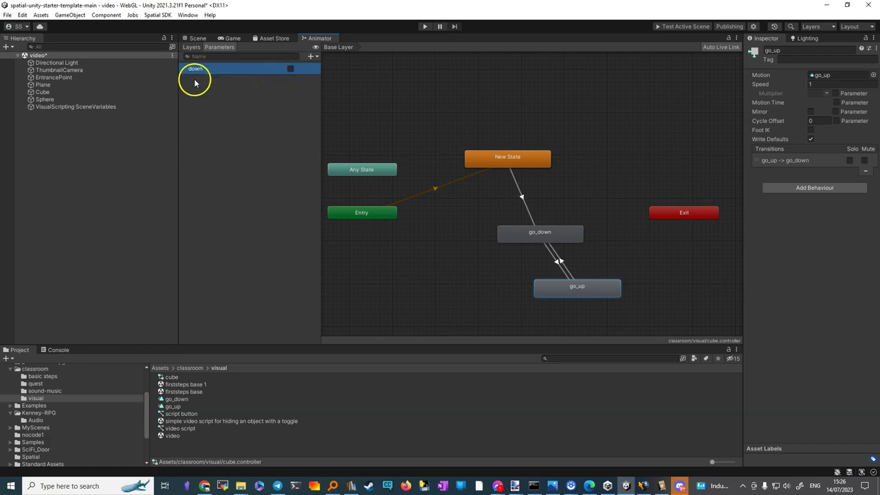
Step: Add a down true condition to the New State to go_down transition and a down false condition to the go_down to go_up transition
{"action": "left_click", "coordinate": [521, 198]}
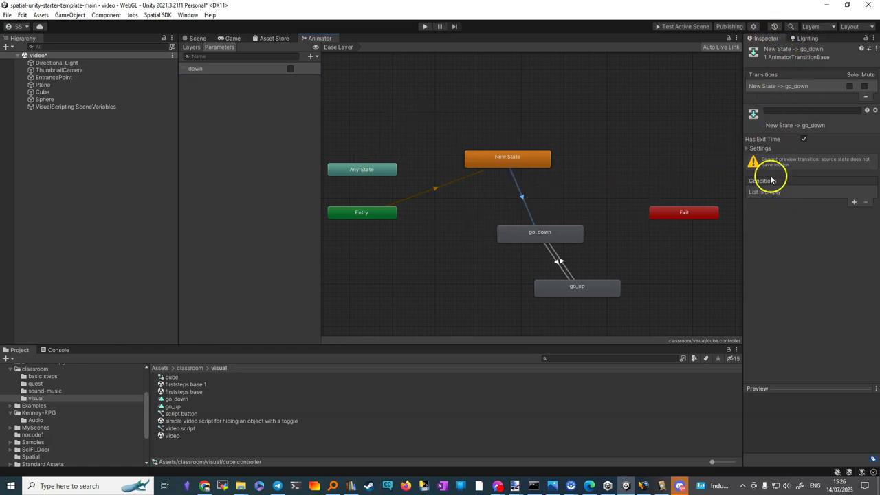
{"action": "left_click", "coordinate": [854, 203]}
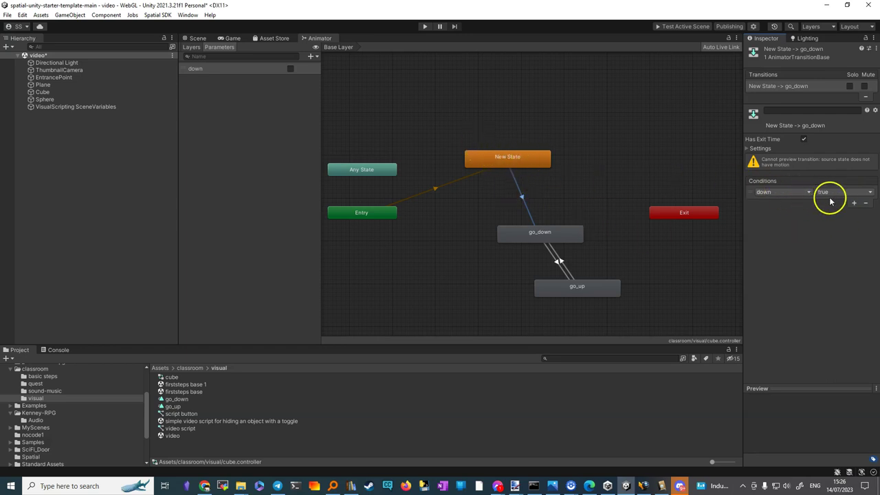
{"action": "left_click", "coordinate": [558, 262]}
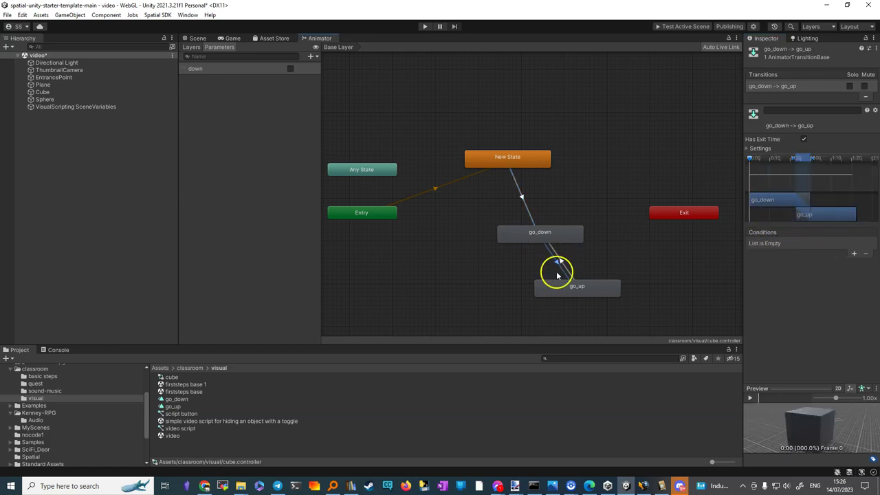
{"action": "left_click", "coordinate": [855, 255]}
{"action": "left_click", "coordinate": [840, 244]}
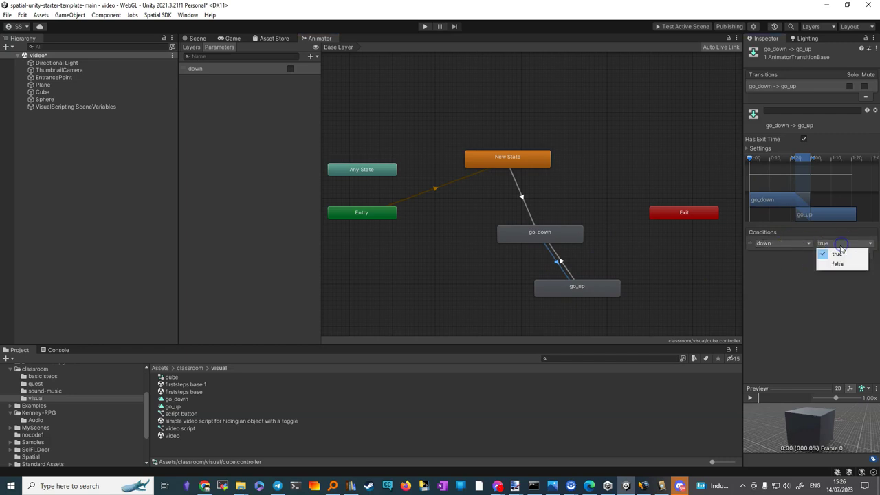
{"action": "left_click", "coordinate": [837, 264]}
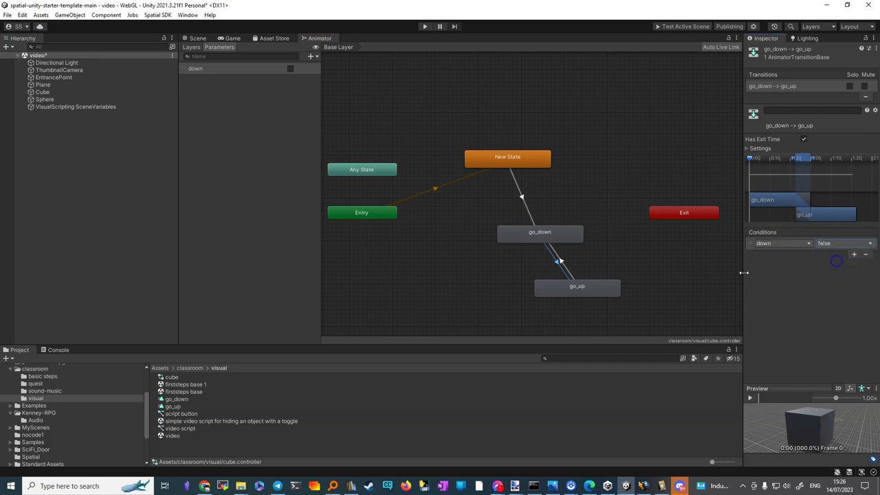
Step: Add a down true condition to the go_up to go_down transition and review the conditions on all three transitions
{"action": "left_click", "coordinate": [560, 262]}
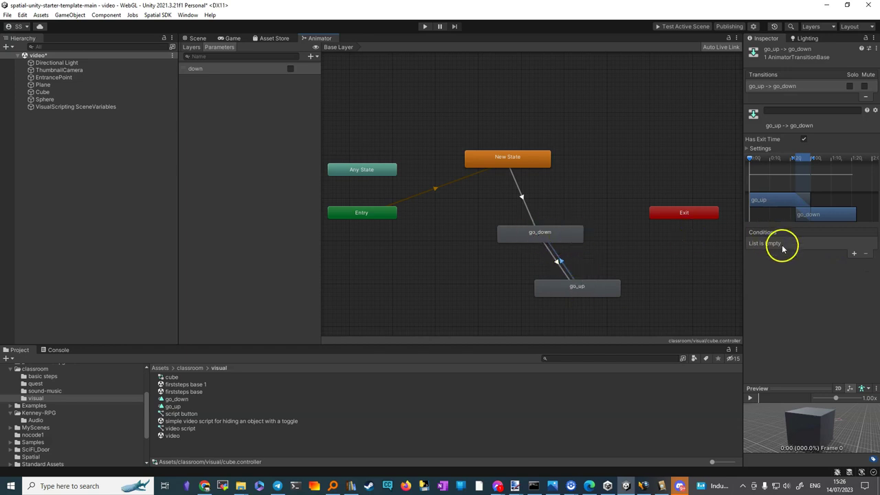
{"action": "left_click", "coordinate": [853, 255]}
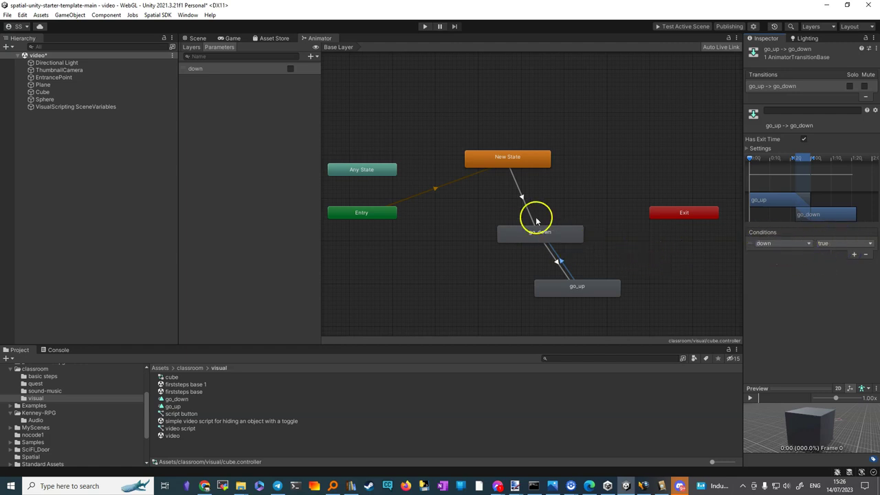
{"action": "left_click", "coordinate": [522, 199]}
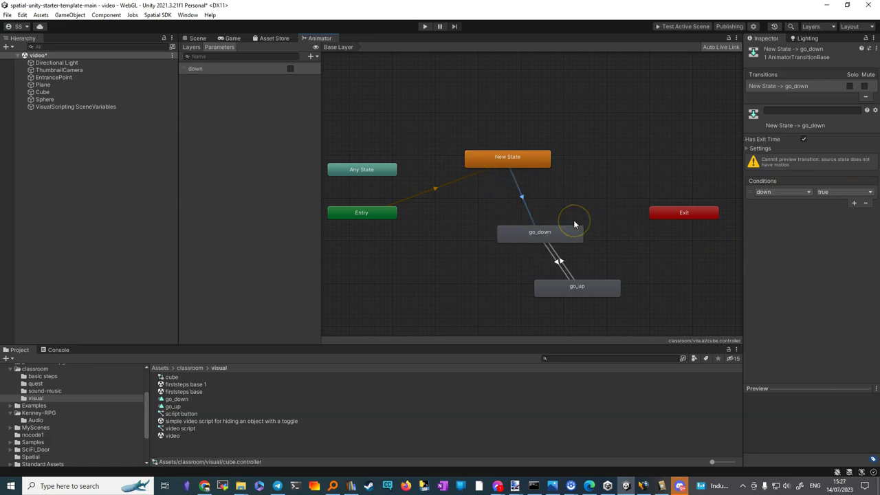
{"action": "left_click", "coordinate": [558, 263]}
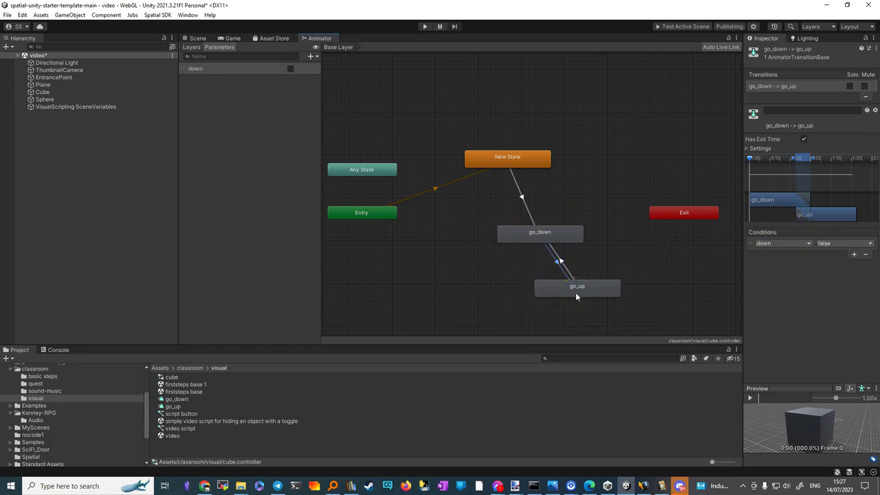
{"action": "left_click", "coordinate": [560, 262]}
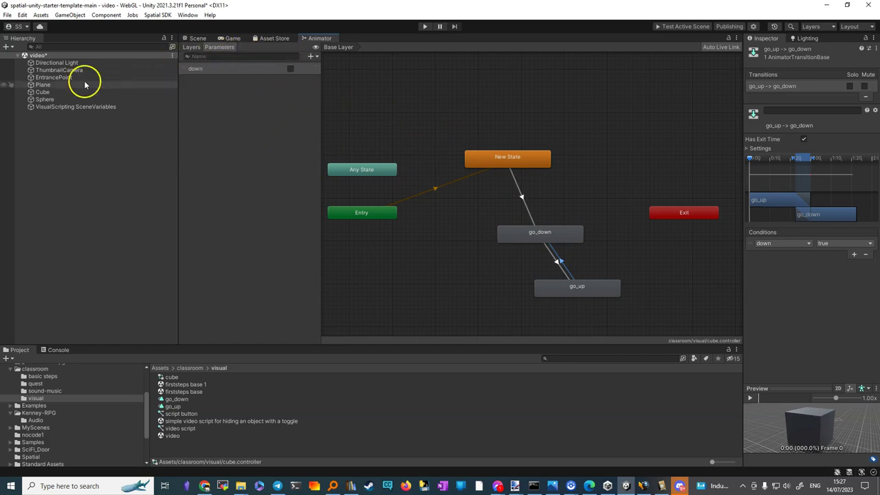
Step: Remove the existing Animator component with the missing controller from the Cube
{"action": "left_click", "coordinate": [42, 92]}
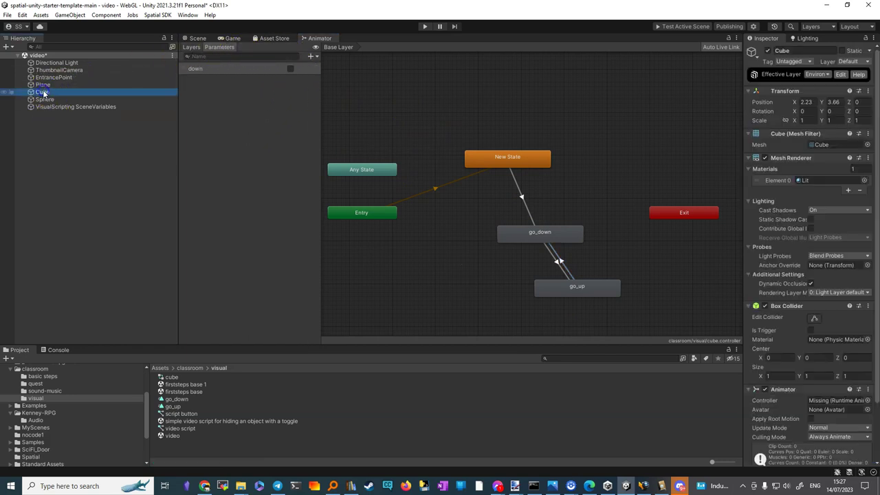
{"action": "scroll", "coordinate": [790, 314], "scroll_direction": "down", "scroll_amount": 1}
{"action": "scroll", "coordinate": [791, 313], "scroll_direction": "down", "scroll_amount": 2}
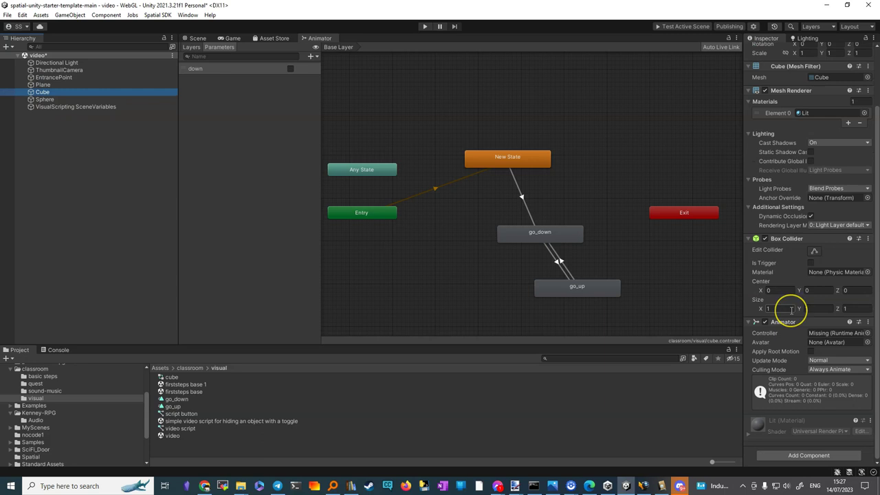
{"action": "left_click", "coordinate": [869, 322]}
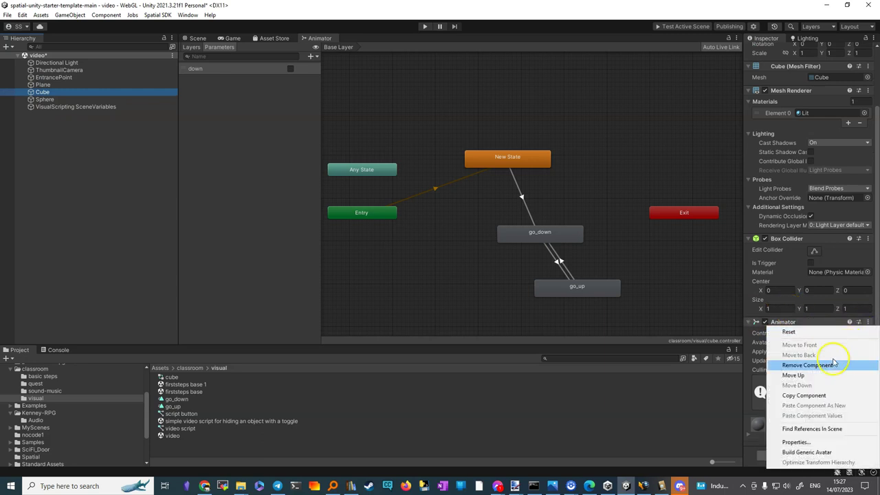
{"action": "left_click", "coordinate": [808, 365]}
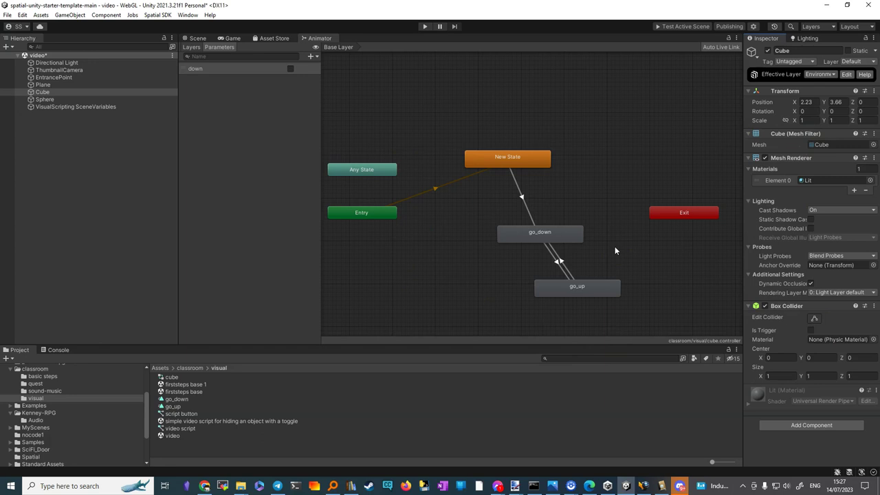
Step: Add a new Animator component to the Cube and assign the cube controller to it
{"action": "left_click", "coordinate": [811, 427]}
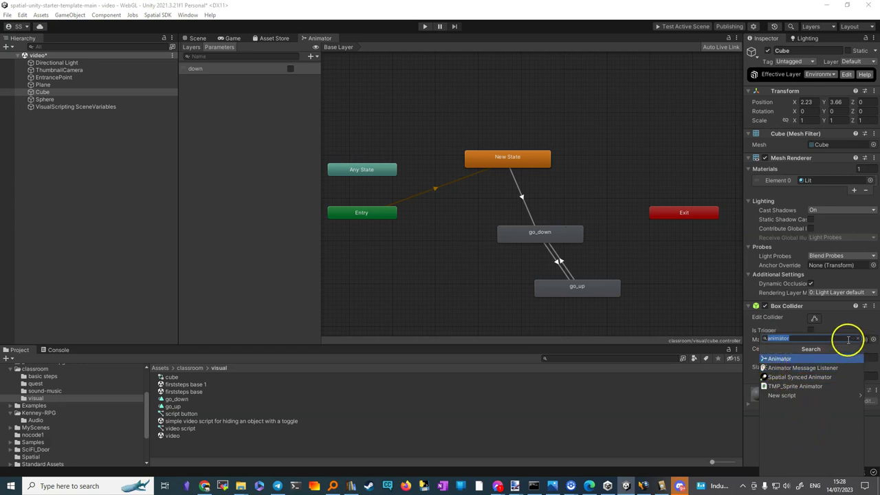
{"action": "left_click", "coordinate": [782, 359]}
{"action": "scroll", "coordinate": [825, 395], "scroll_direction": "down", "scroll_amount": 3}
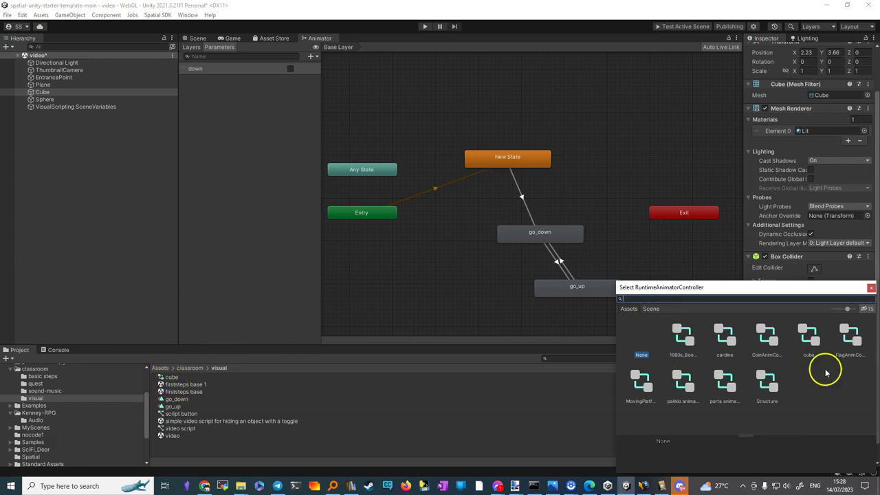
{"action": "left_click", "coordinate": [870, 288]}
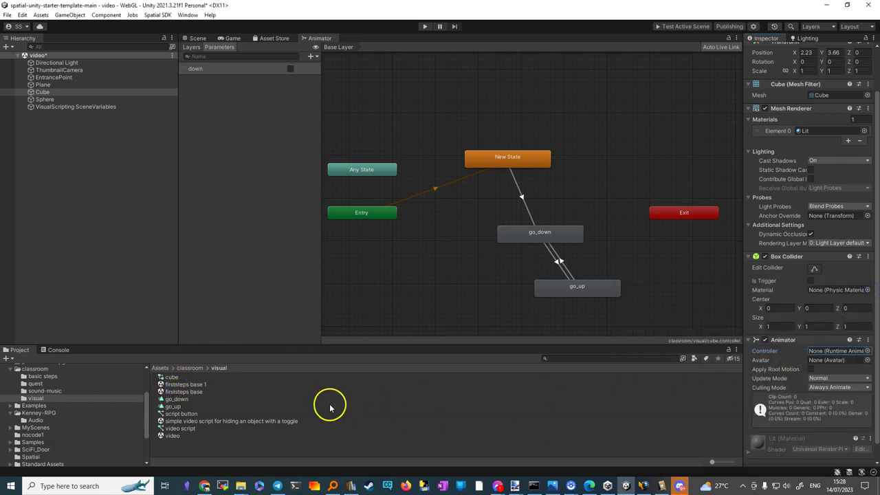
{"action": "left_click", "coordinate": [167, 378]}
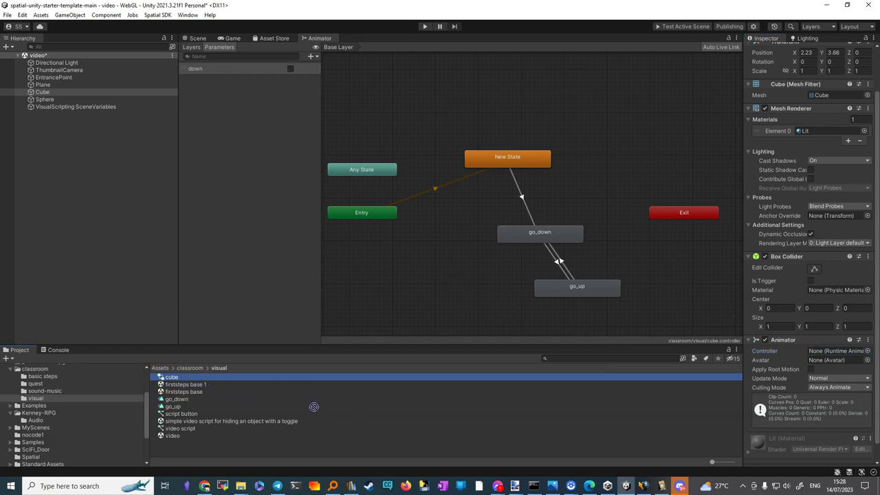
{"action": "left_click_drag", "start_coordinate": [581, 419], "coordinate": [795, 384]}
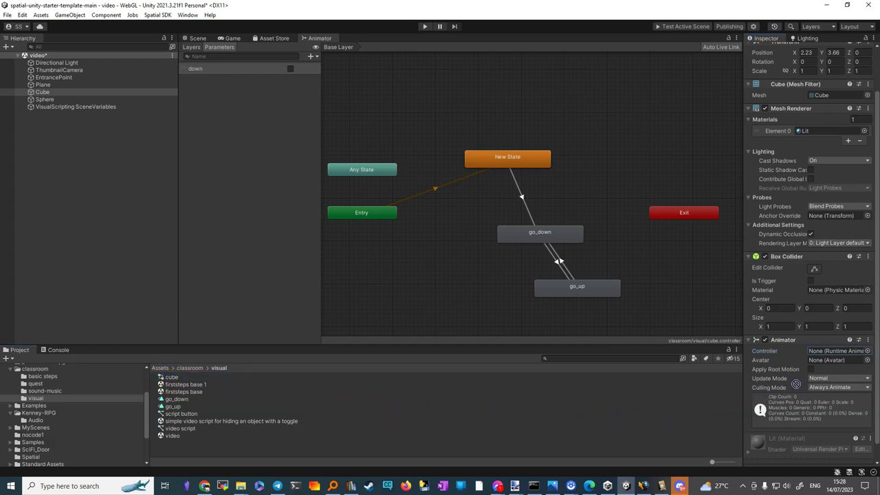
{"action": "left_click_drag", "start_coordinate": [822, 356], "coordinate": [825, 353]}
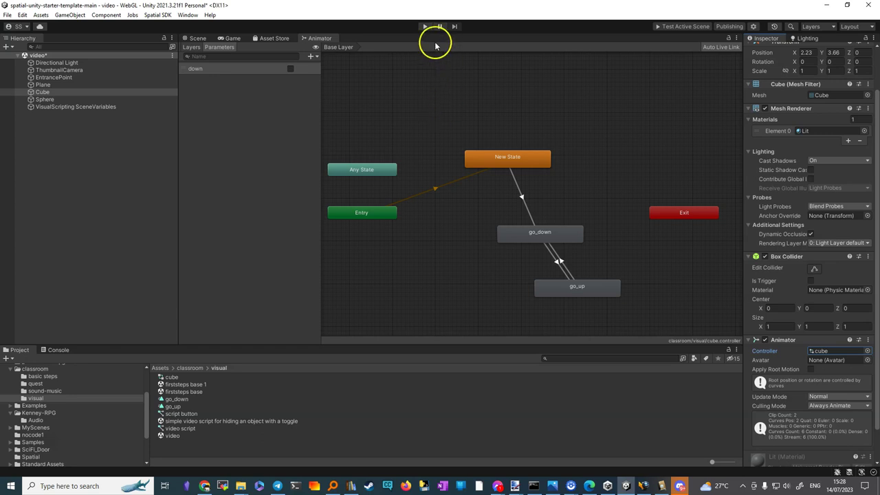
Step: Run the scene in play mode and float the Animator window below the cube in the Scene view
{"action": "left_click", "coordinate": [198, 39]}
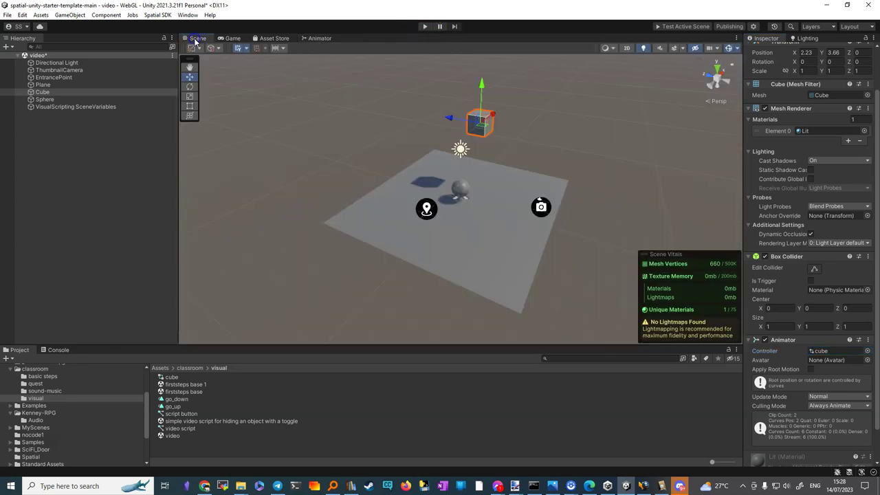
{"action": "left_click", "coordinate": [423, 27]}
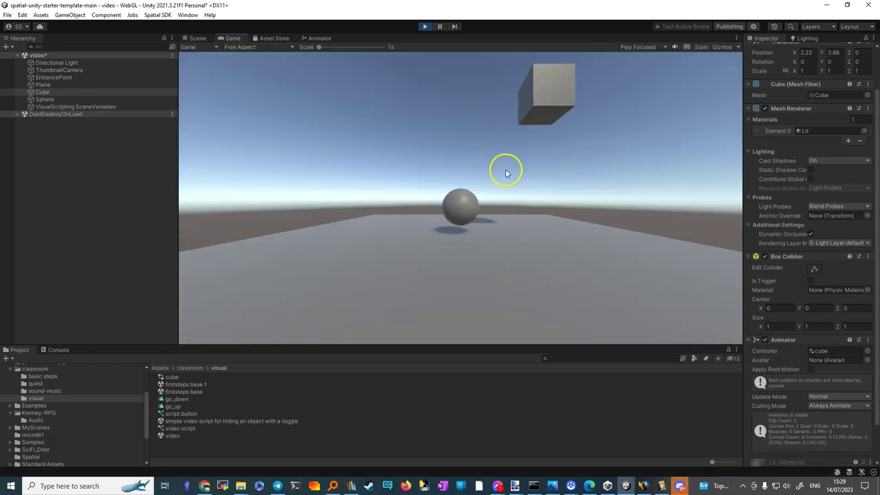
{"action": "left_click", "coordinate": [198, 38]}
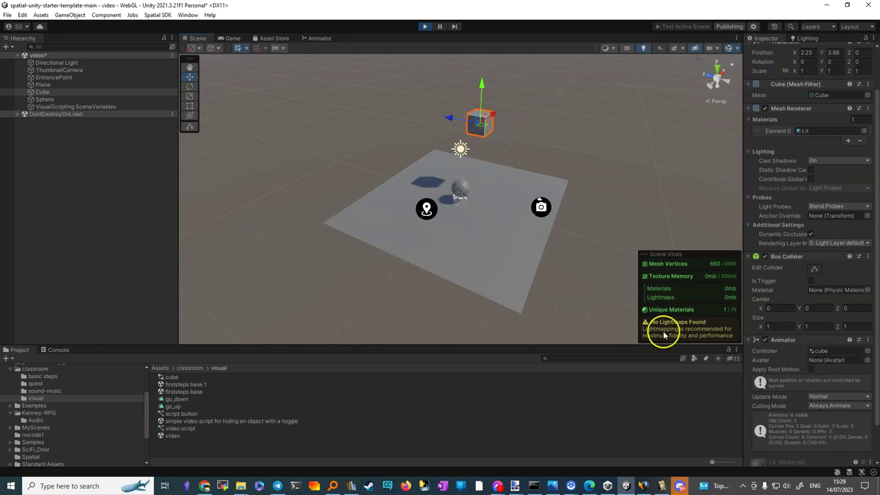
{"action": "left_click", "coordinate": [320, 37]}
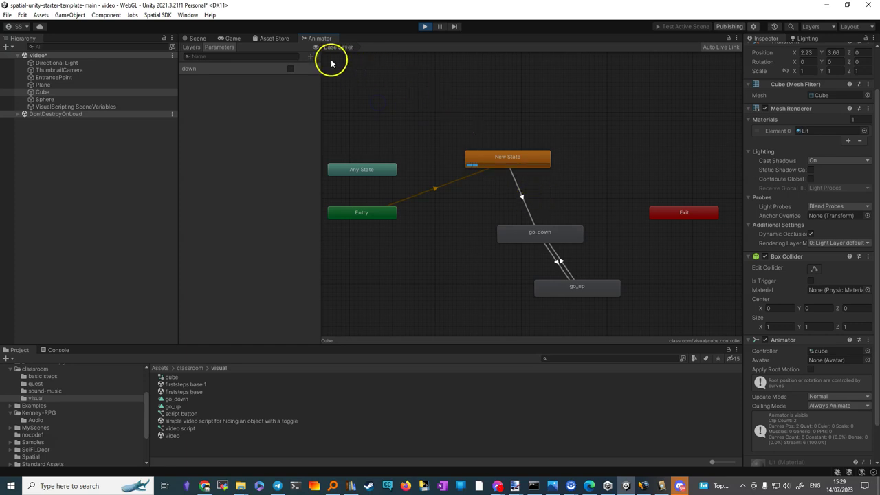
{"action": "left_click_drag", "start_coordinate": [319, 39], "coordinate": [330, 61]}
{"action": "left_click_drag", "start_coordinate": [364, 138], "coordinate": [452, 231]}
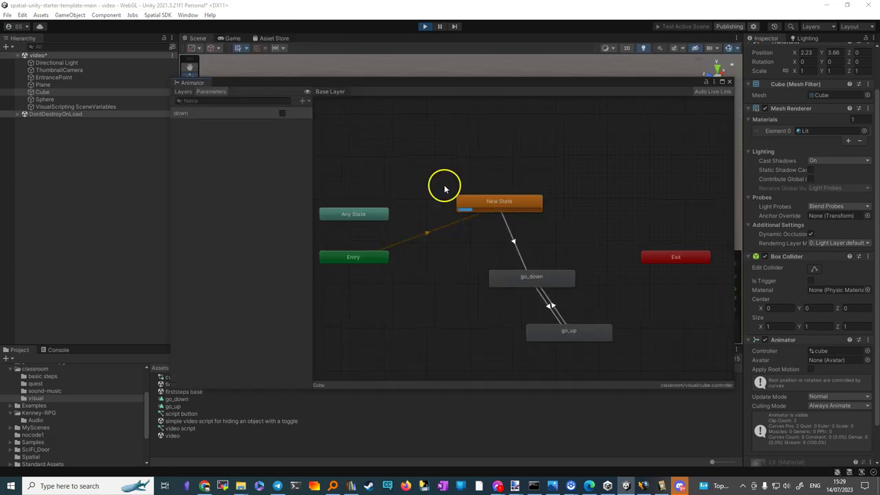
{"action": "left_click_drag", "start_coordinate": [343, 82], "coordinate": [544, 185]}
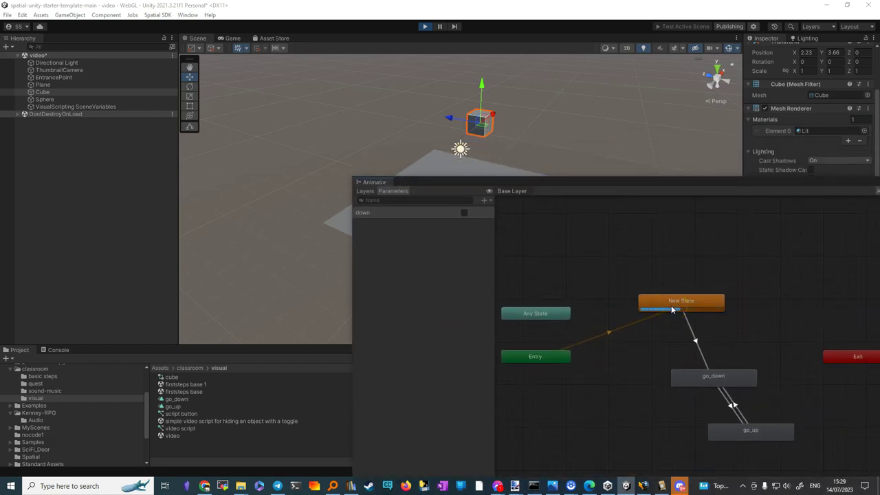
Step: Test the cube's state changes by switching the down parameter on and back off while the scene runs
{"action": "left_click_drag", "start_coordinate": [726, 308], "coordinate": [660, 309]}
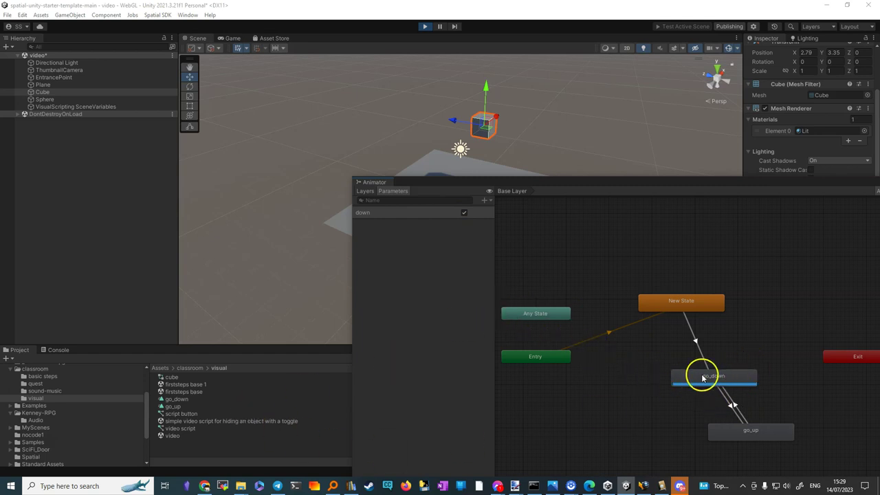
{"action": "left_click", "coordinate": [463, 213]}
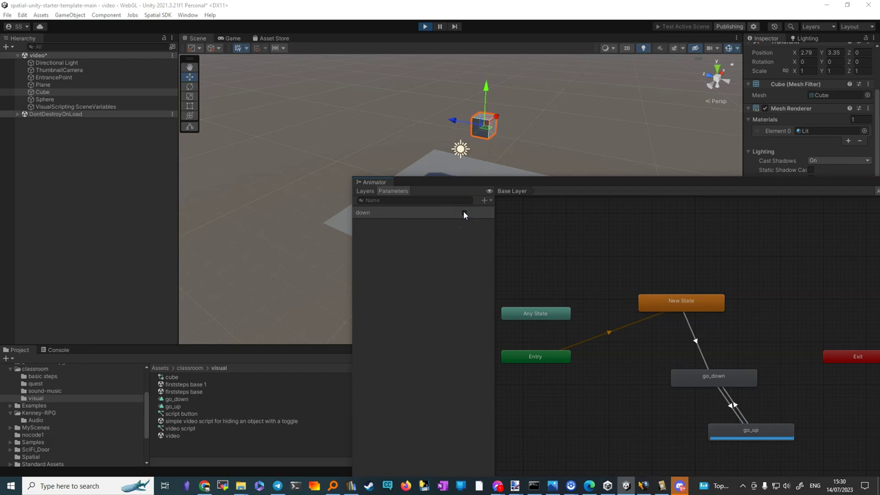
Step: Open the go_down clip for the Cube, scrub its timeline to frame 15, and exit play mode
{"action": "double_click", "coordinate": [207, 398]}
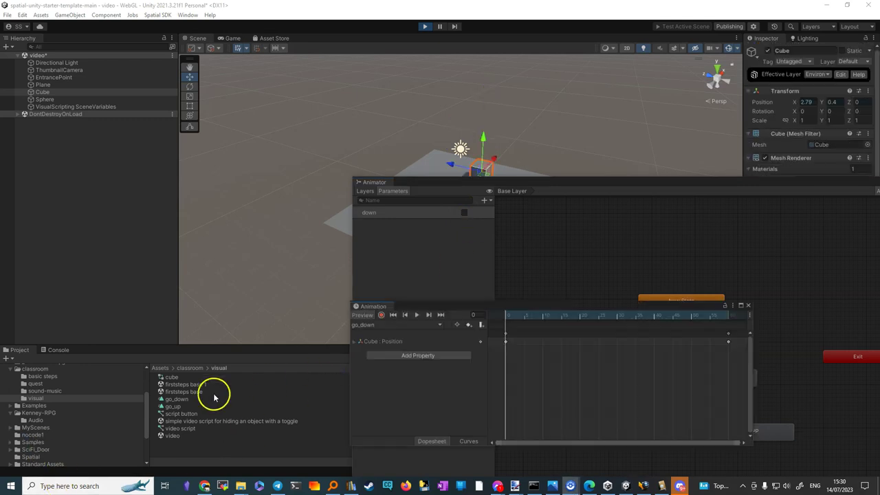
{"action": "left_click", "coordinate": [175, 398]}
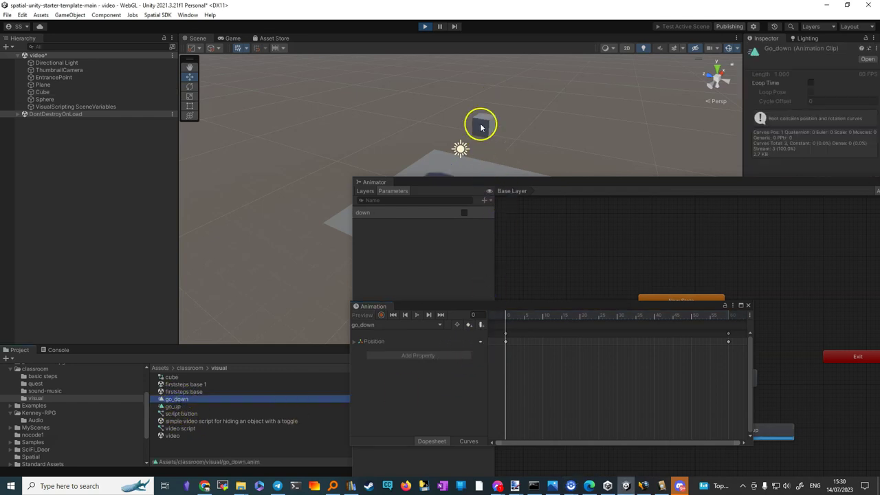
{"action": "left_click", "coordinate": [481, 127]}
{"action": "left_click_drag", "start_coordinate": [507, 315], "coordinate": [561, 316]}
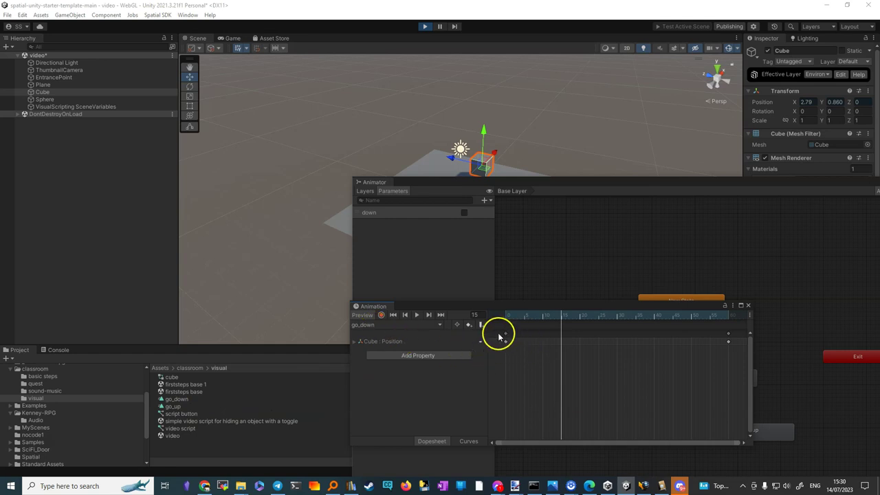
{"action": "left_click", "coordinate": [425, 26]}
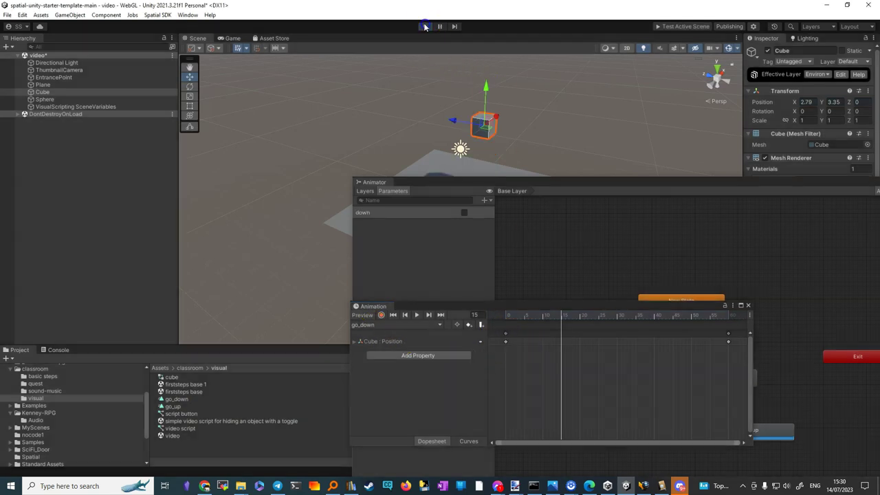
{"action": "key", "text": "ctrl+p"}
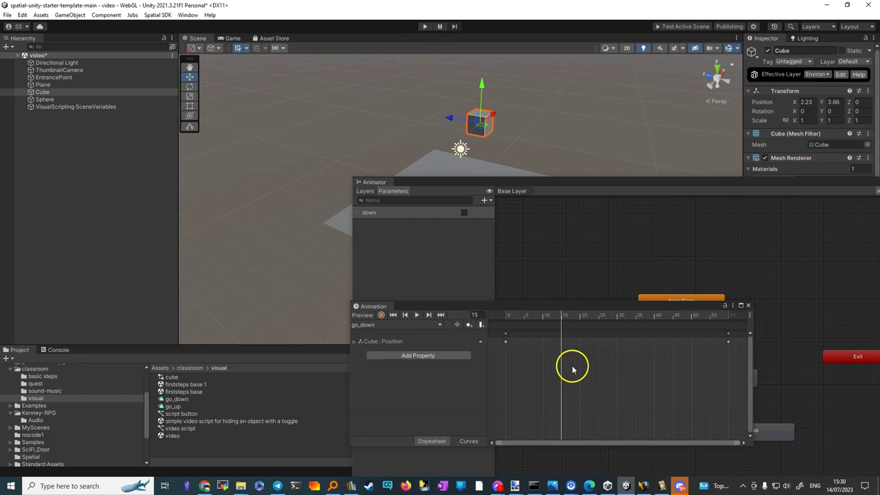
Step: Inspect the go_down clip by selecting its start and end Position keyframes in turn and scrubbing the timeline to frame 52
{"action": "left_click", "coordinate": [176, 399]}
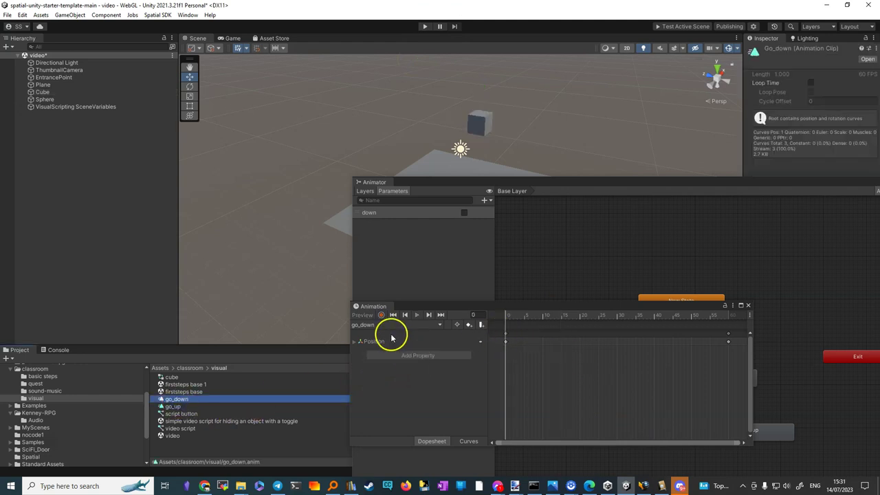
{"action": "left_click", "coordinate": [503, 340]}
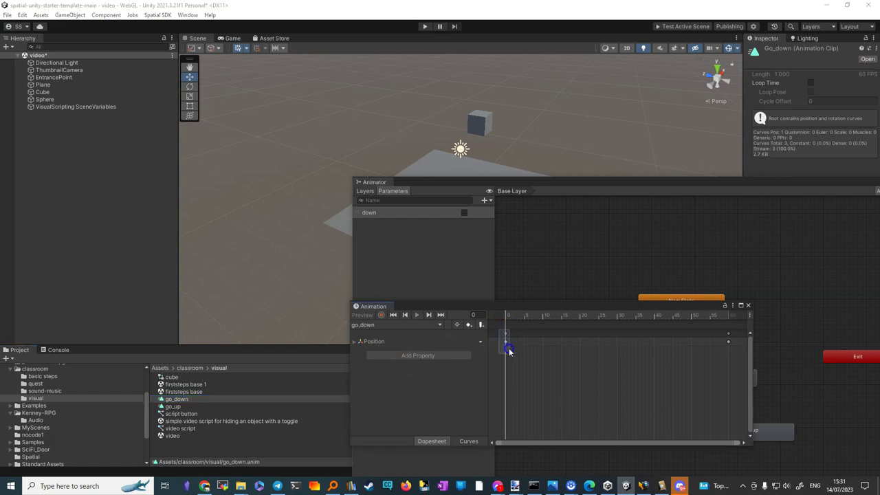
{"action": "left_click", "coordinate": [505, 341]}
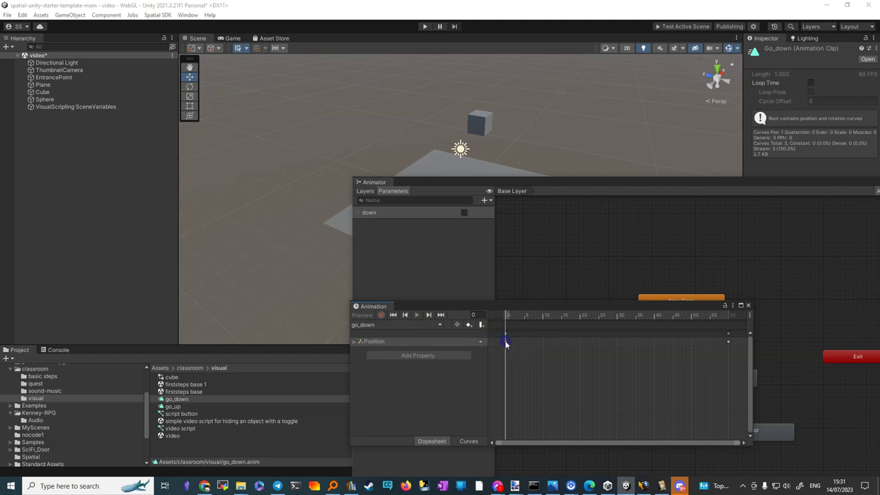
{"action": "mouse_move", "coordinate": [677, 351]}
{"action": "left_mouse_down"}
{"action": "mouse_move", "coordinate": [710, 350]}
{"action": "mouse_move", "coordinate": [723, 334]}
{"action": "mouse_move", "coordinate": [730, 347]}
{"action": "mouse_move", "coordinate": [506, 346]}
{"action": "mouse_move", "coordinate": [591, 354]}
{"action": "mouse_move", "coordinate": [675, 342]}
{"action": "left_mouse_up"}
{"action": "left_click", "coordinate": [677, 335]}
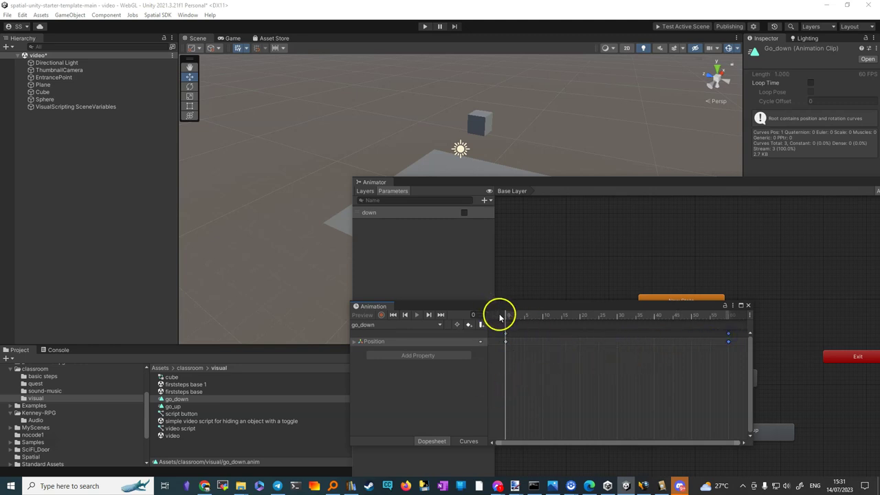
{"action": "left_click_drag", "start_coordinate": [506, 319], "coordinate": [696, 317]}
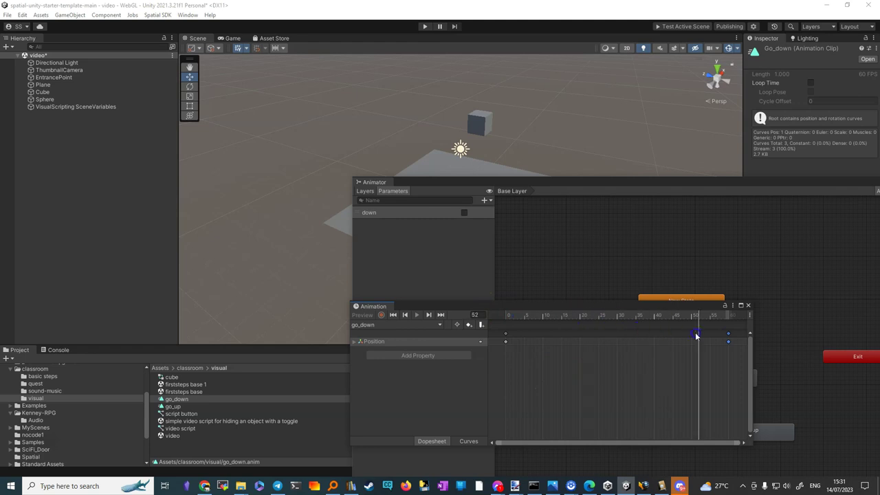
Step: Scrub the go_down clip on the Cube past its last keyframe, select the go_up clip, and return to the Cube's animation at frame 24
{"action": "left_click", "coordinate": [477, 120]}
{"action": "left_click", "coordinate": [505, 320]}
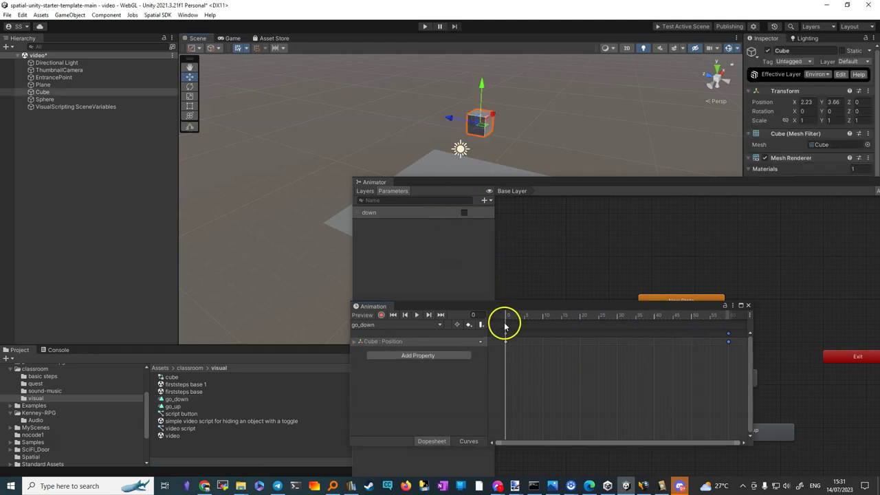
{"action": "left_click_drag", "start_coordinate": [506, 320], "coordinate": [746, 357]}
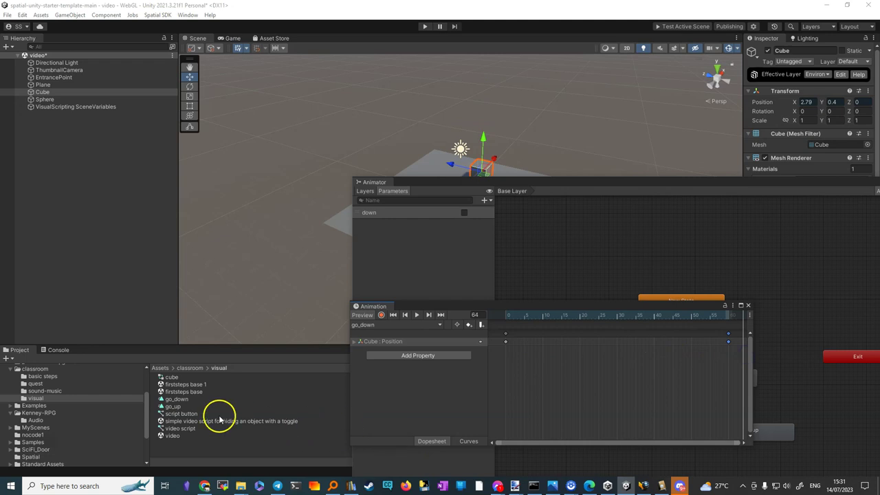
{"action": "left_click", "coordinate": [173, 406]}
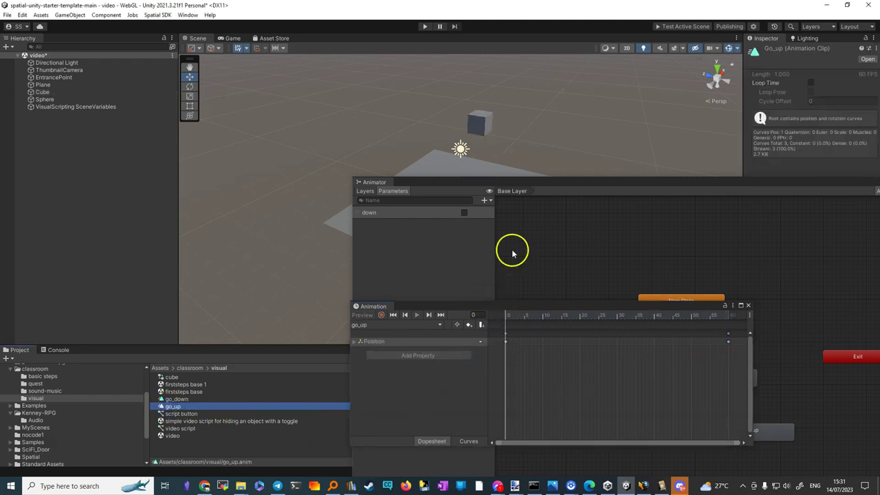
{"action": "left_click", "coordinate": [484, 128]}
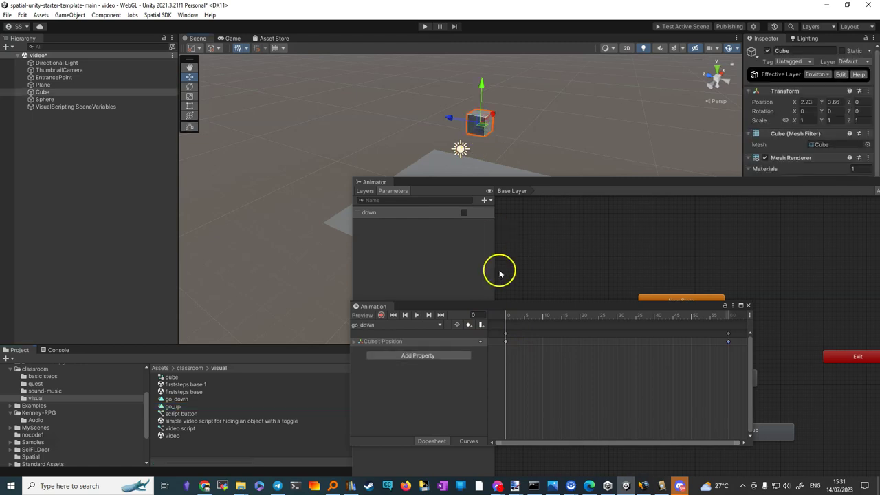
{"action": "left_click_drag", "start_coordinate": [506, 316], "coordinate": [593, 332]}
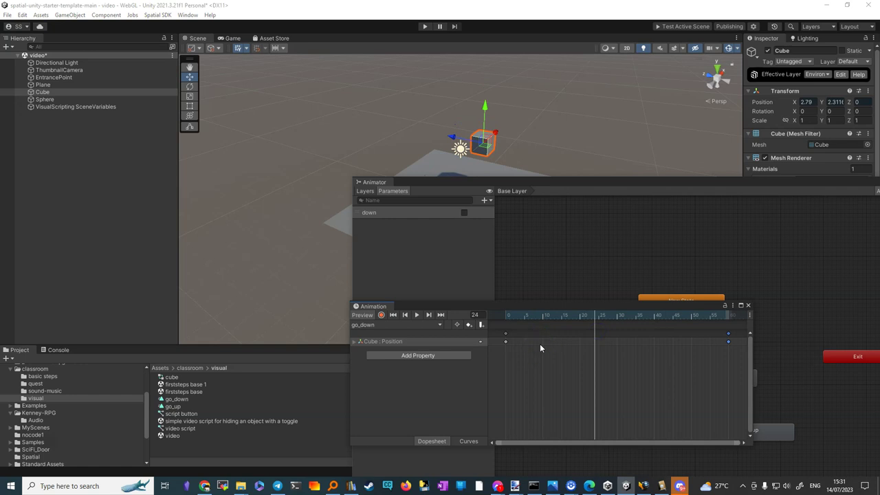
Step: In record mode, swap the Cube's two Position keyframes in go_down between frames 0 and 60, and scrub to frame 60
{"action": "left_click", "coordinate": [381, 315]}
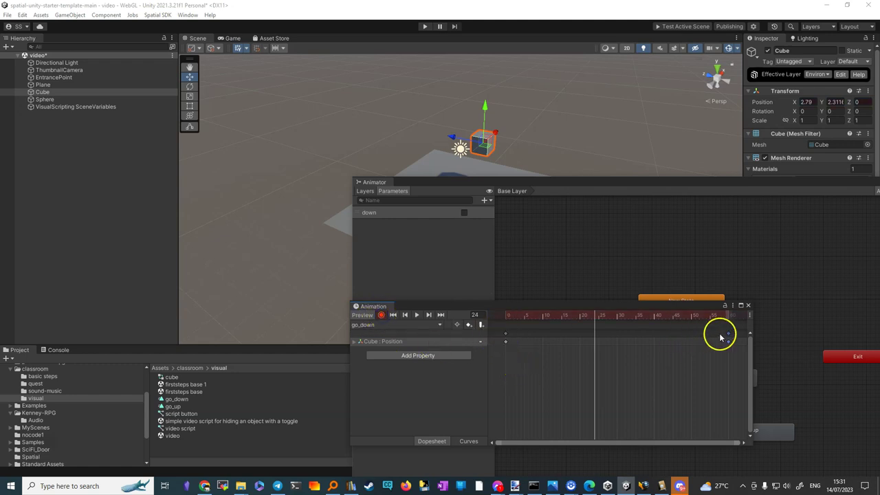
{"action": "left_click_drag", "start_coordinate": [627, 340], "coordinate": [554, 338]}
{"action": "left_click_drag", "start_coordinate": [499, 336], "coordinate": [519, 354]}
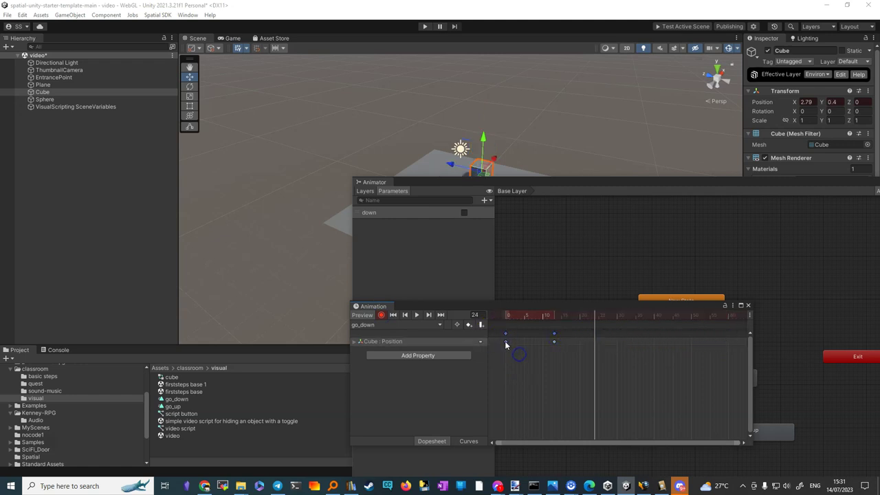
{"action": "left_click_drag", "start_coordinate": [616, 351], "coordinate": [715, 352]}
{"action": "left_click", "coordinate": [662, 350]}
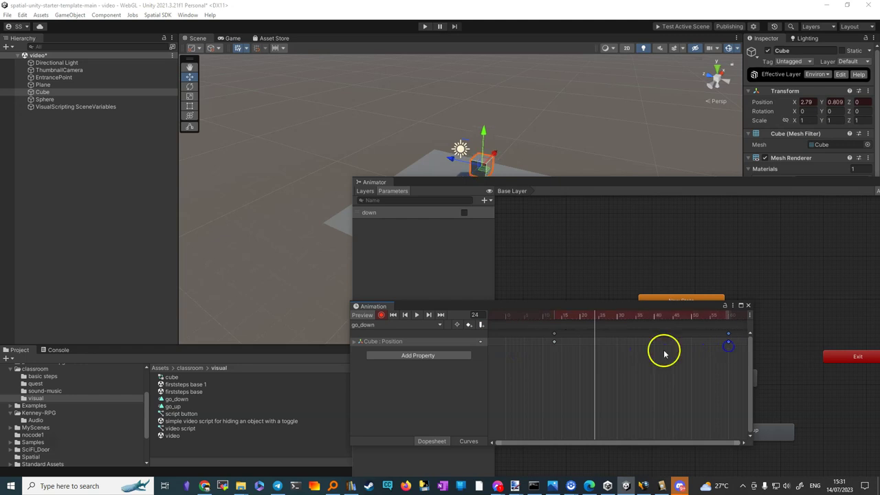
{"action": "left_click", "coordinate": [551, 342]}
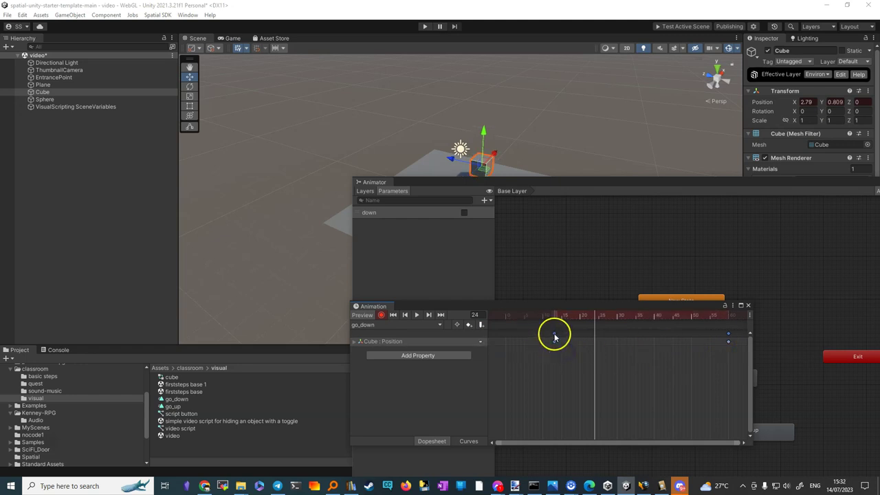
{"action": "left_click_drag", "start_coordinate": [497, 338], "coordinate": [501, 338]}
{"action": "left_click", "coordinate": [532, 358]}
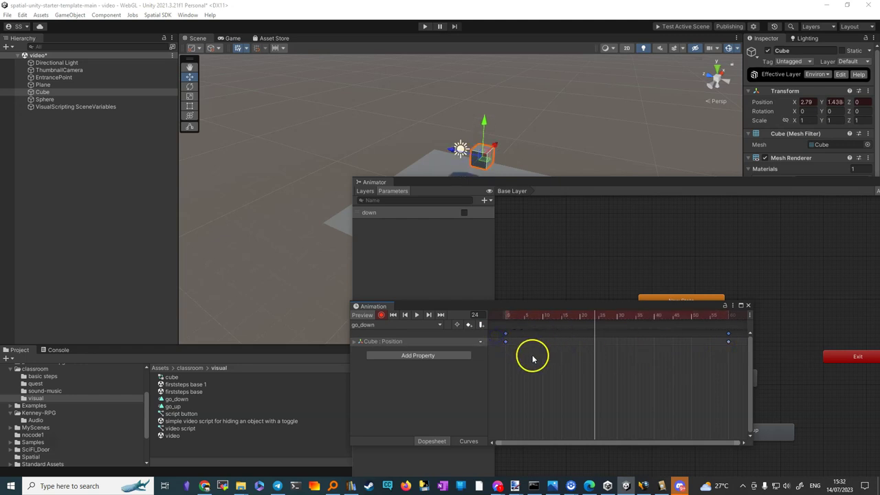
{"action": "left_click_drag", "start_coordinate": [595, 318], "coordinate": [727, 337]}
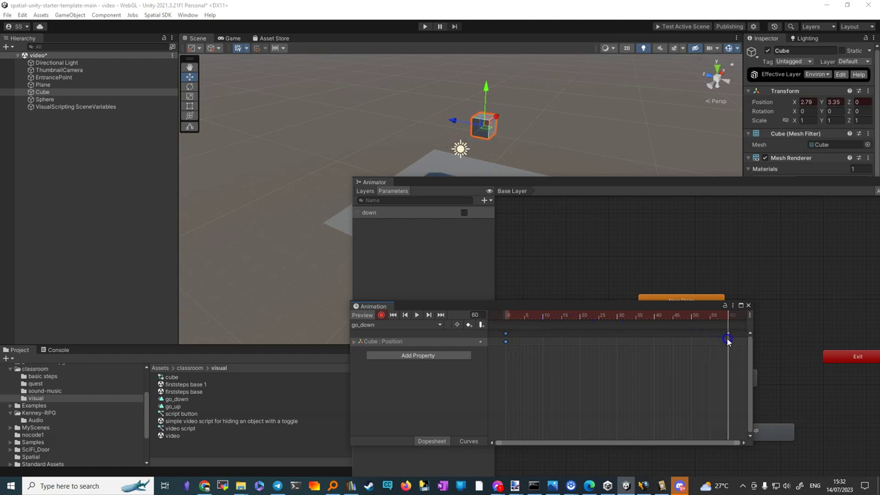
Step: Select the go_up clip, reselect the Cube, and preview its animation by scrubbing to frame 60 and playing it
{"action": "left_click", "coordinate": [172, 406]}
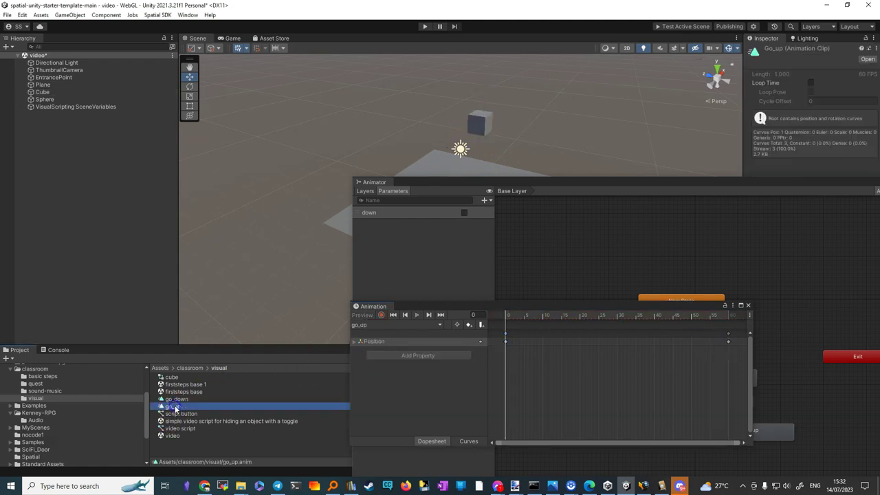
{"action": "left_click", "coordinate": [480, 129]}
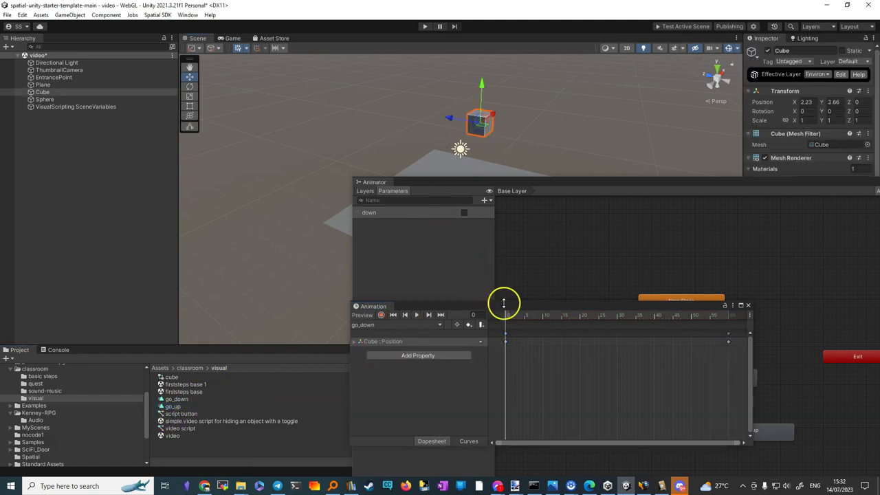
{"action": "left_click_drag", "start_coordinate": [506, 316], "coordinate": [722, 318]}
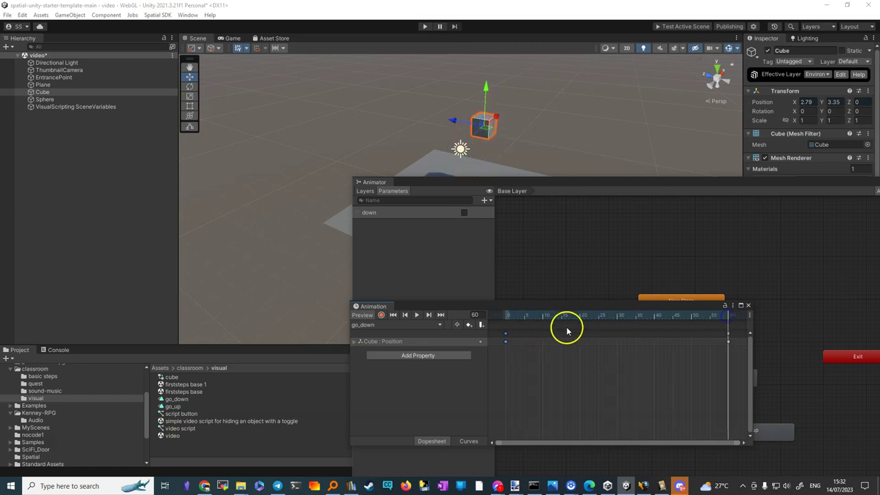
{"action": "left_click", "coordinate": [416, 315]}
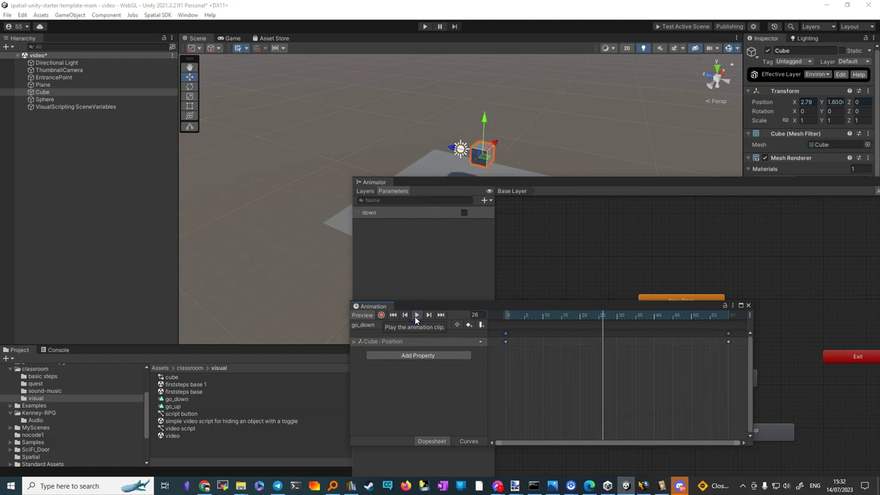
Step: Select the go_down clip, reselect the Cube, and scrub its timeline back to frame 0 to check the starting position
{"action": "left_click", "coordinate": [174, 399]}
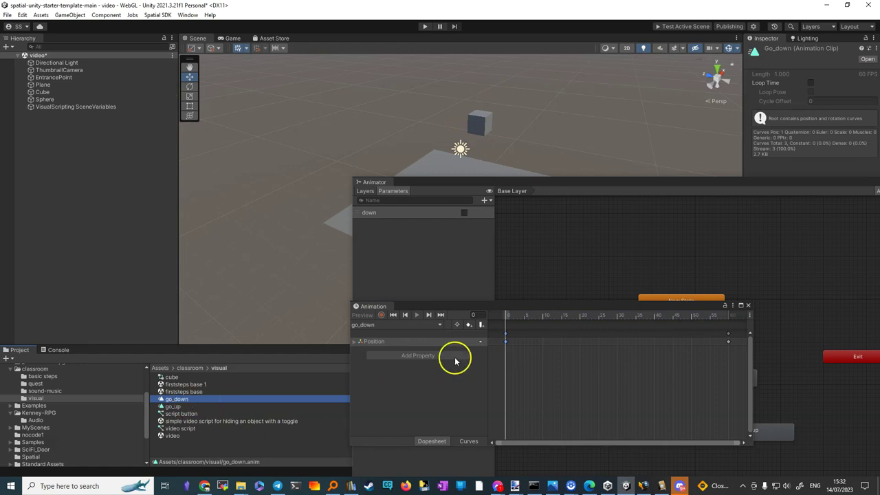
{"action": "left_click", "coordinate": [516, 315]}
{"action": "left_click", "coordinate": [477, 122]}
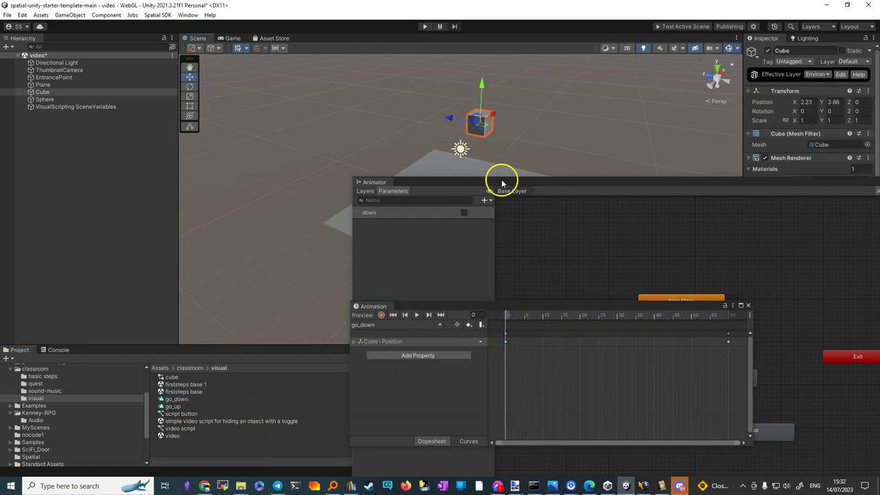
{"action": "left_click", "coordinate": [522, 315]}
{"action": "mouse_move", "coordinate": [522, 314]}
{"action": "left_mouse_down"}
{"action": "mouse_move", "coordinate": [730, 320]}
{"action": "mouse_move", "coordinate": [506, 315]}
{"action": "left_mouse_up"}
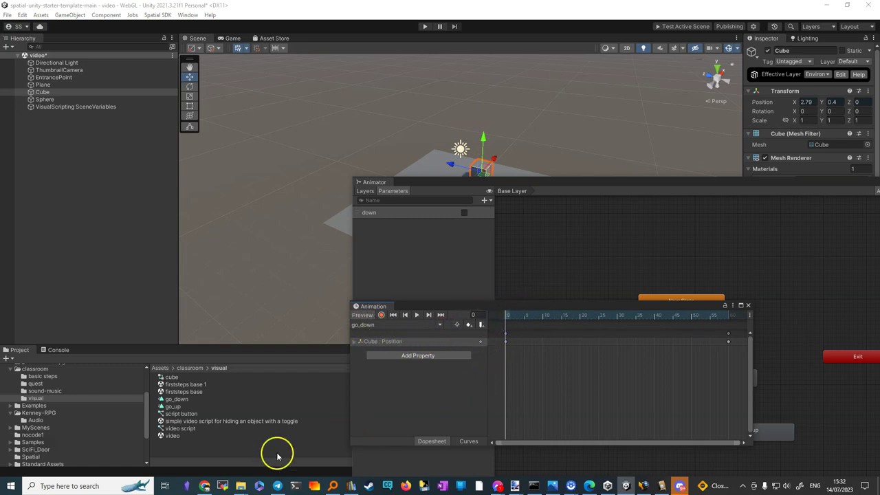
Step: Run the scene, stop it, restart play mode, and switch to the Scene view
{"action": "left_click", "coordinate": [425, 27]}
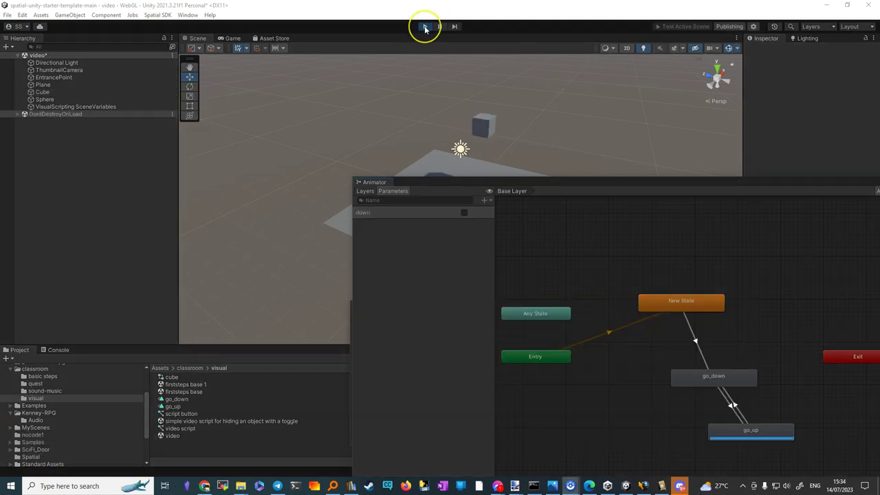
{"action": "left_click", "coordinate": [425, 26]}
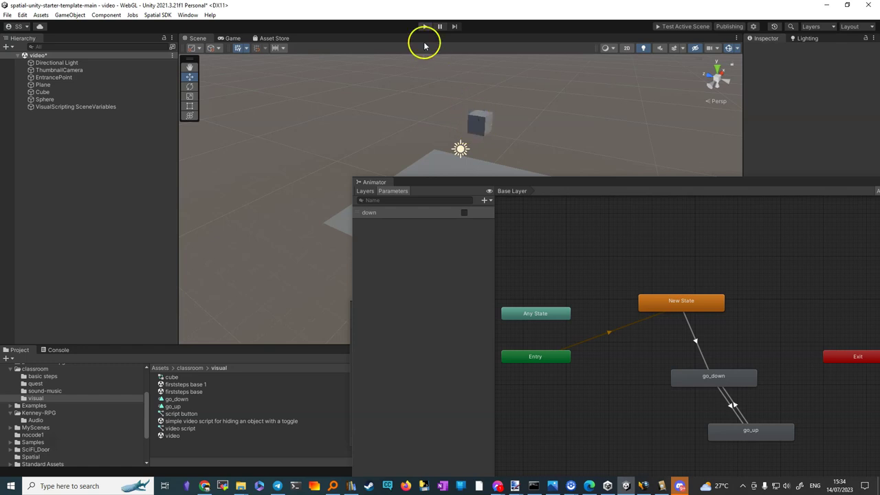
{"action": "left_click", "coordinate": [425, 27]}
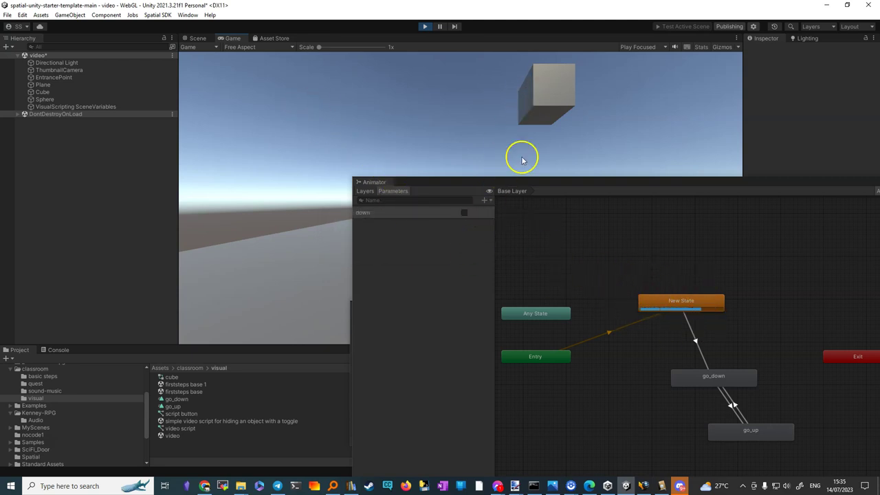
{"action": "left_click", "coordinate": [198, 39]}
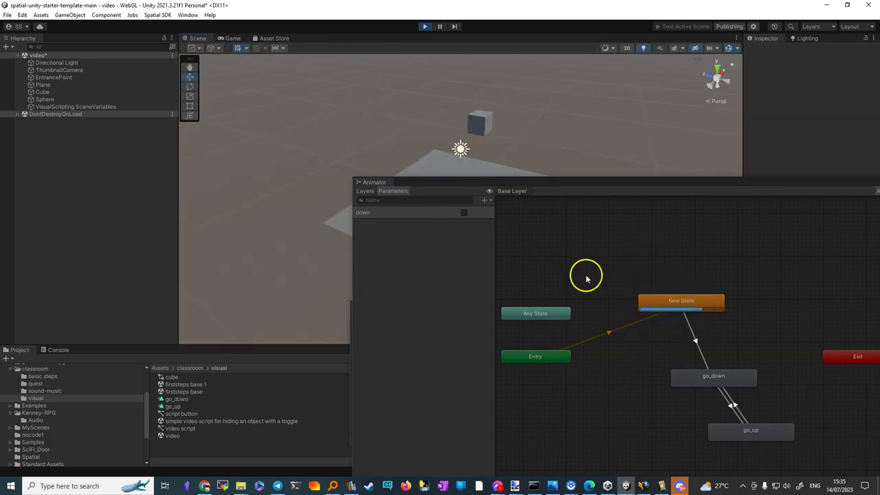
Step: Test the go_down and go_up transitions by toggling the down parameter repeatedly, moving the Animator window lower to uncover the cube
{"action": "left_click", "coordinate": [464, 213]}
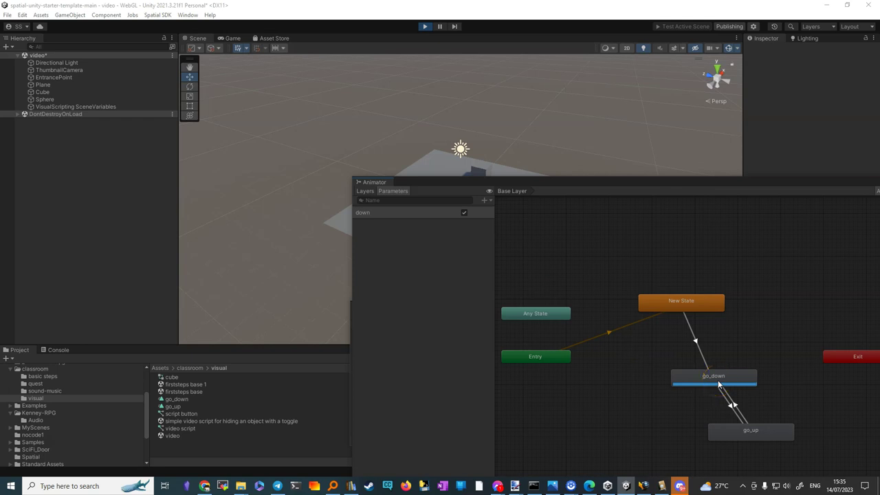
{"action": "left_click_drag", "start_coordinate": [591, 181], "coordinate": [602, 216]}
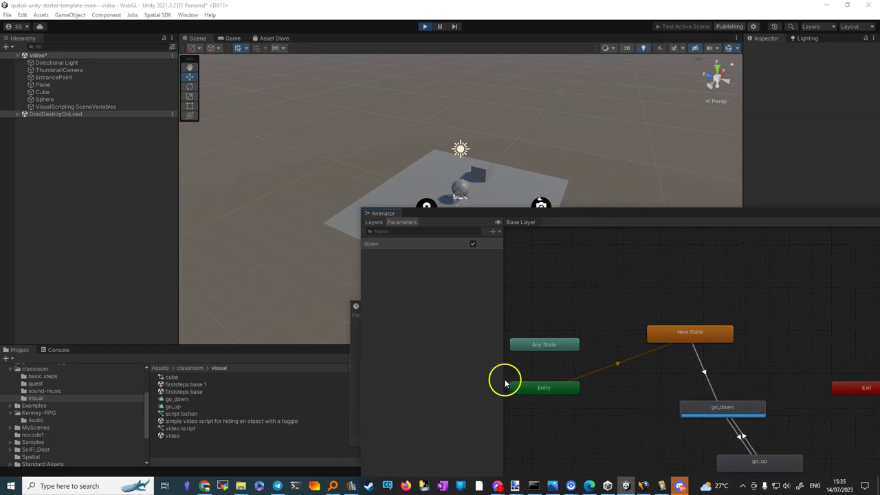
{"action": "left_click", "coordinate": [473, 244]}
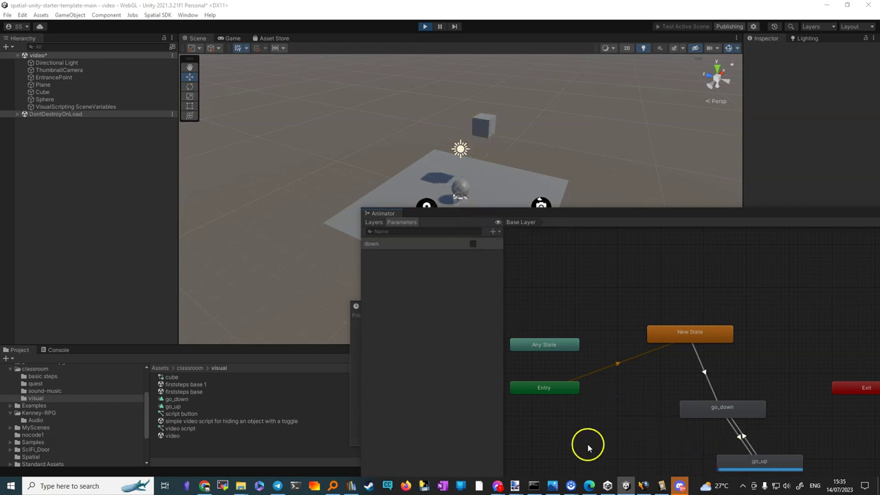
{"action": "left_click", "coordinate": [470, 245]}
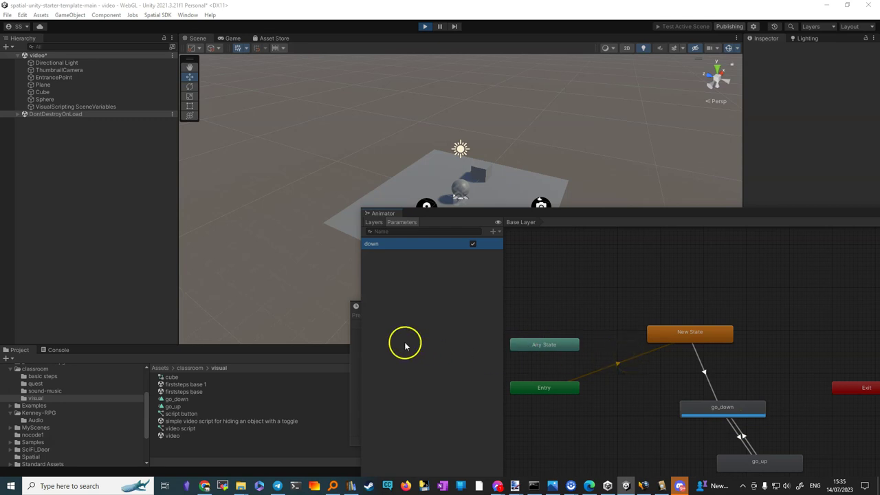
{"action": "left_click", "coordinate": [474, 244]}
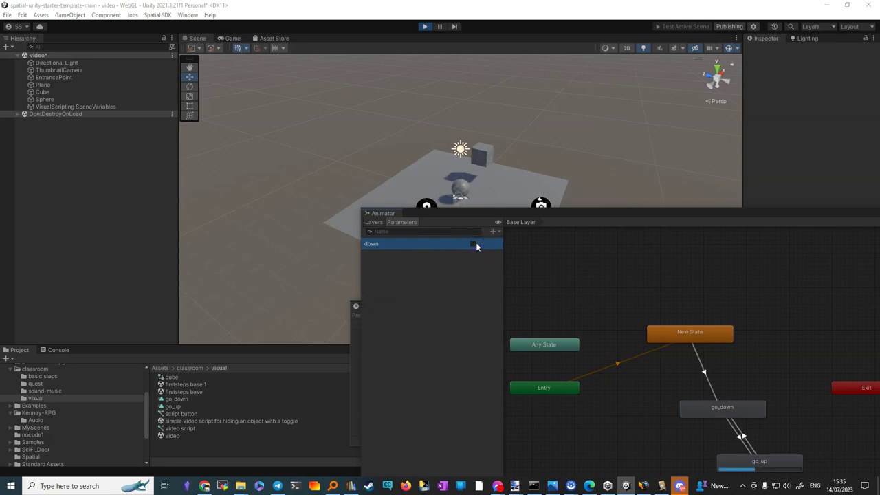
{"action": "left_click", "coordinate": [473, 244]}
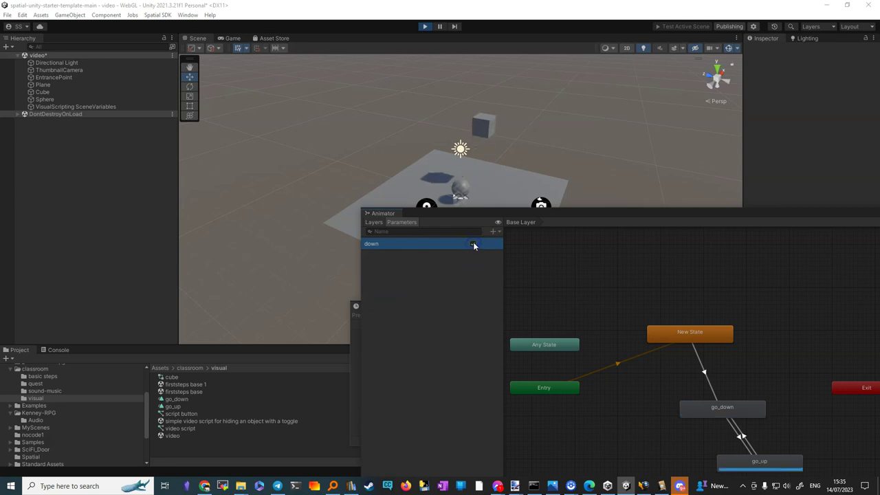
{"action": "left_click", "coordinate": [474, 244]}
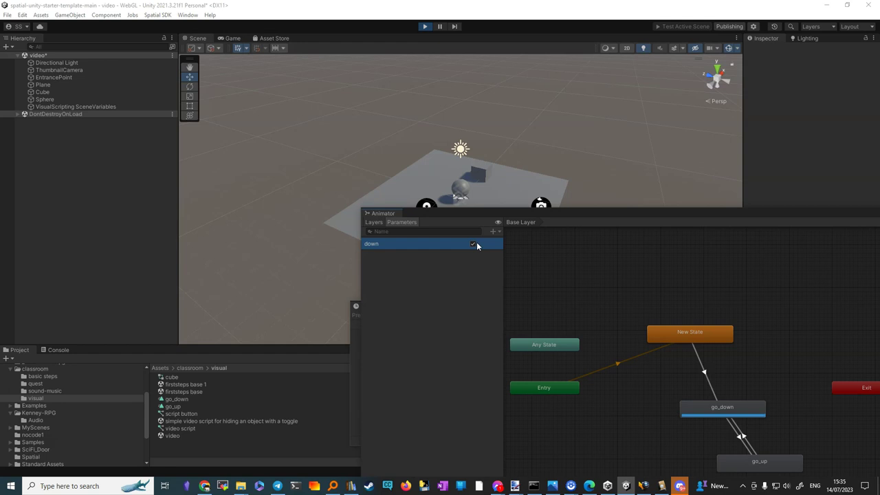
{"action": "left_click", "coordinate": [471, 245]}
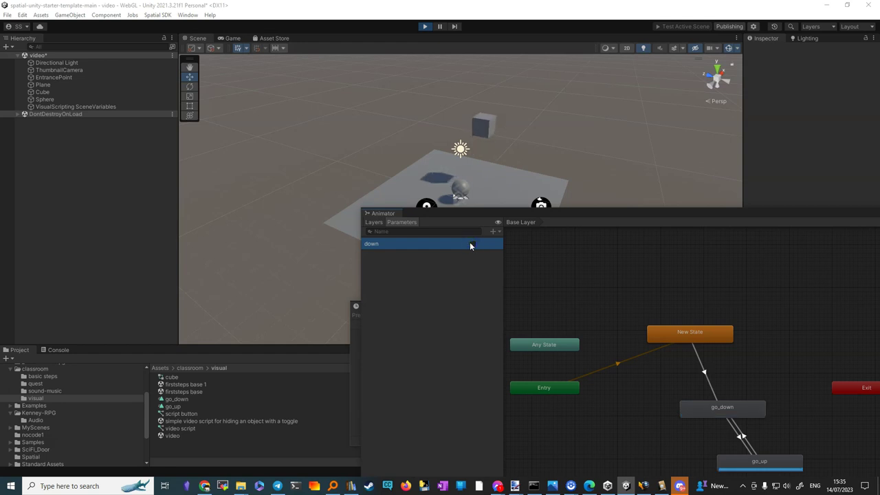